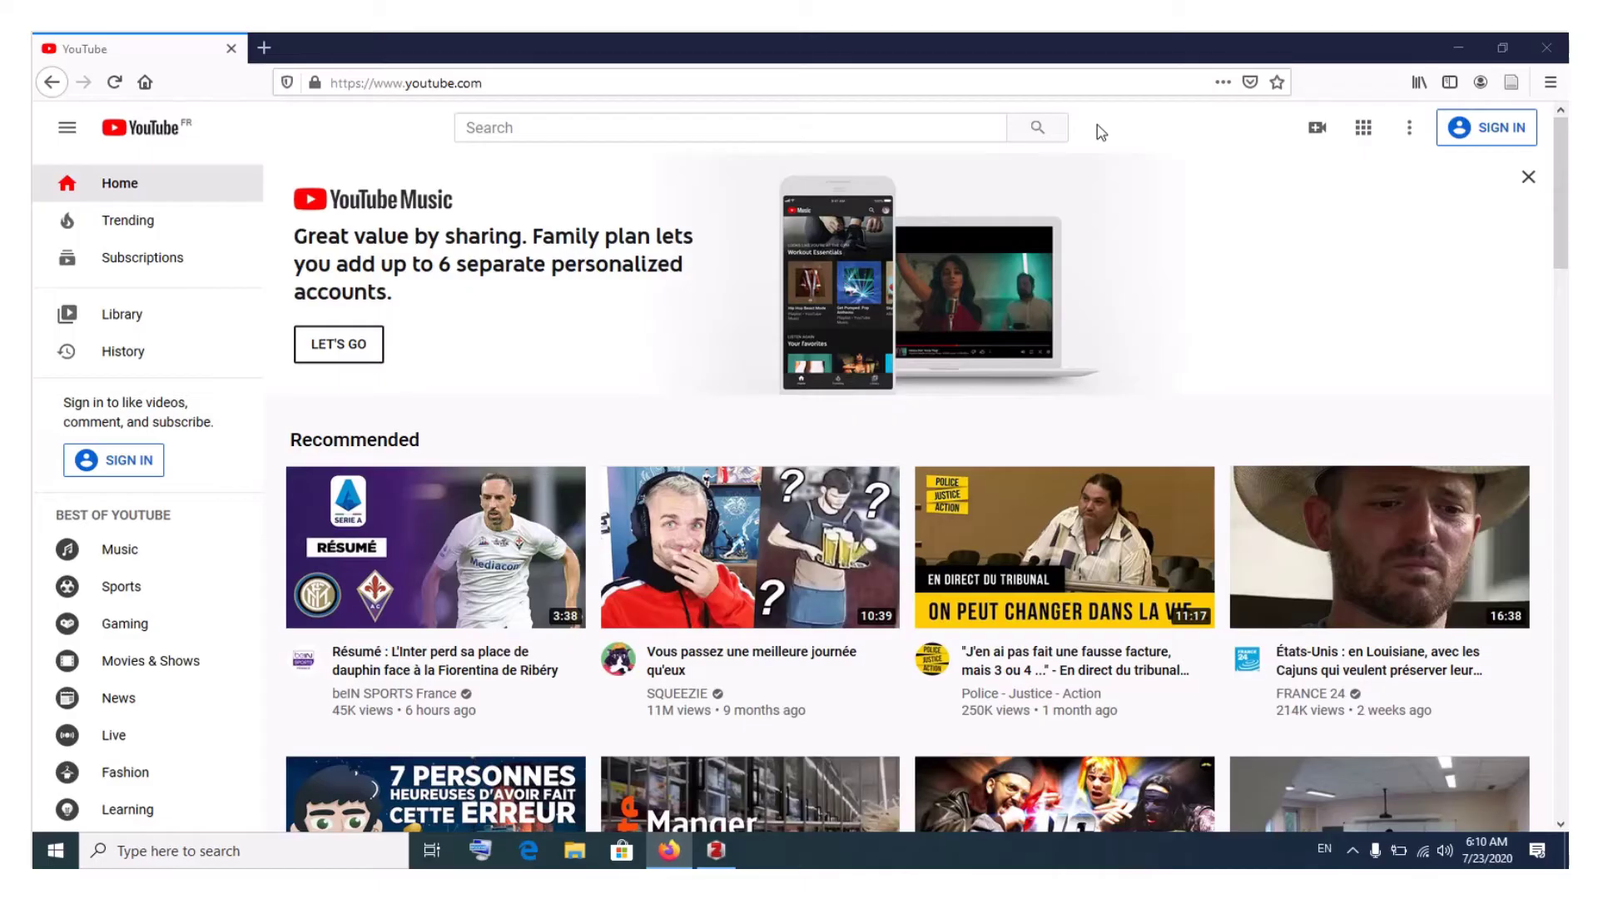
- Sign in to YouTube with the first listed Google account, submitting its account password
click(1490, 133)
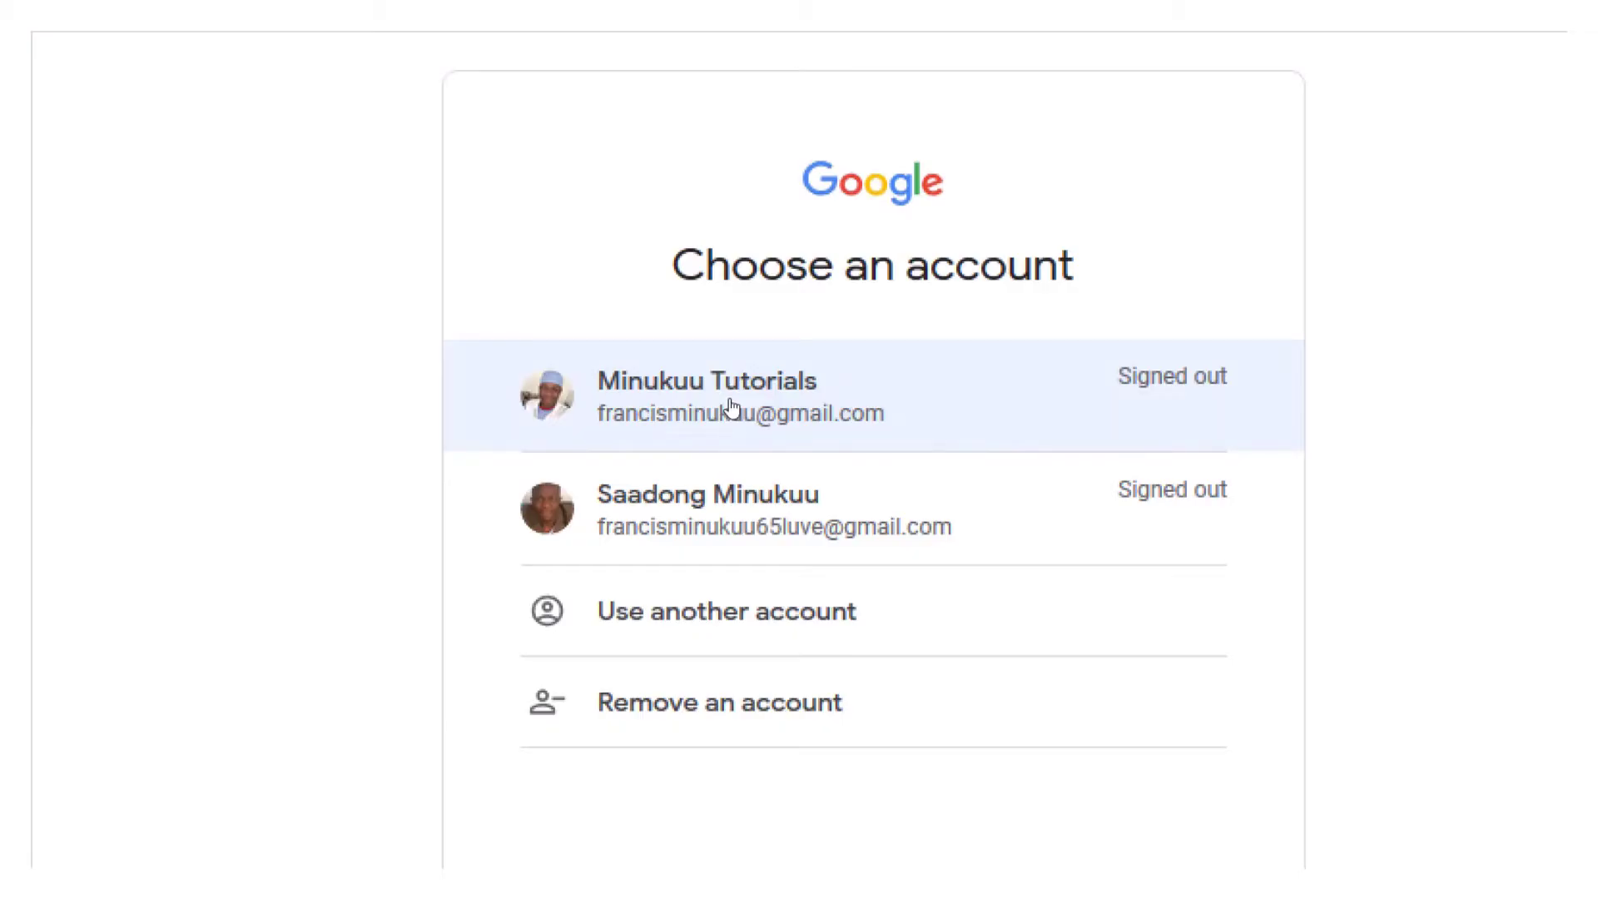
click(731, 408)
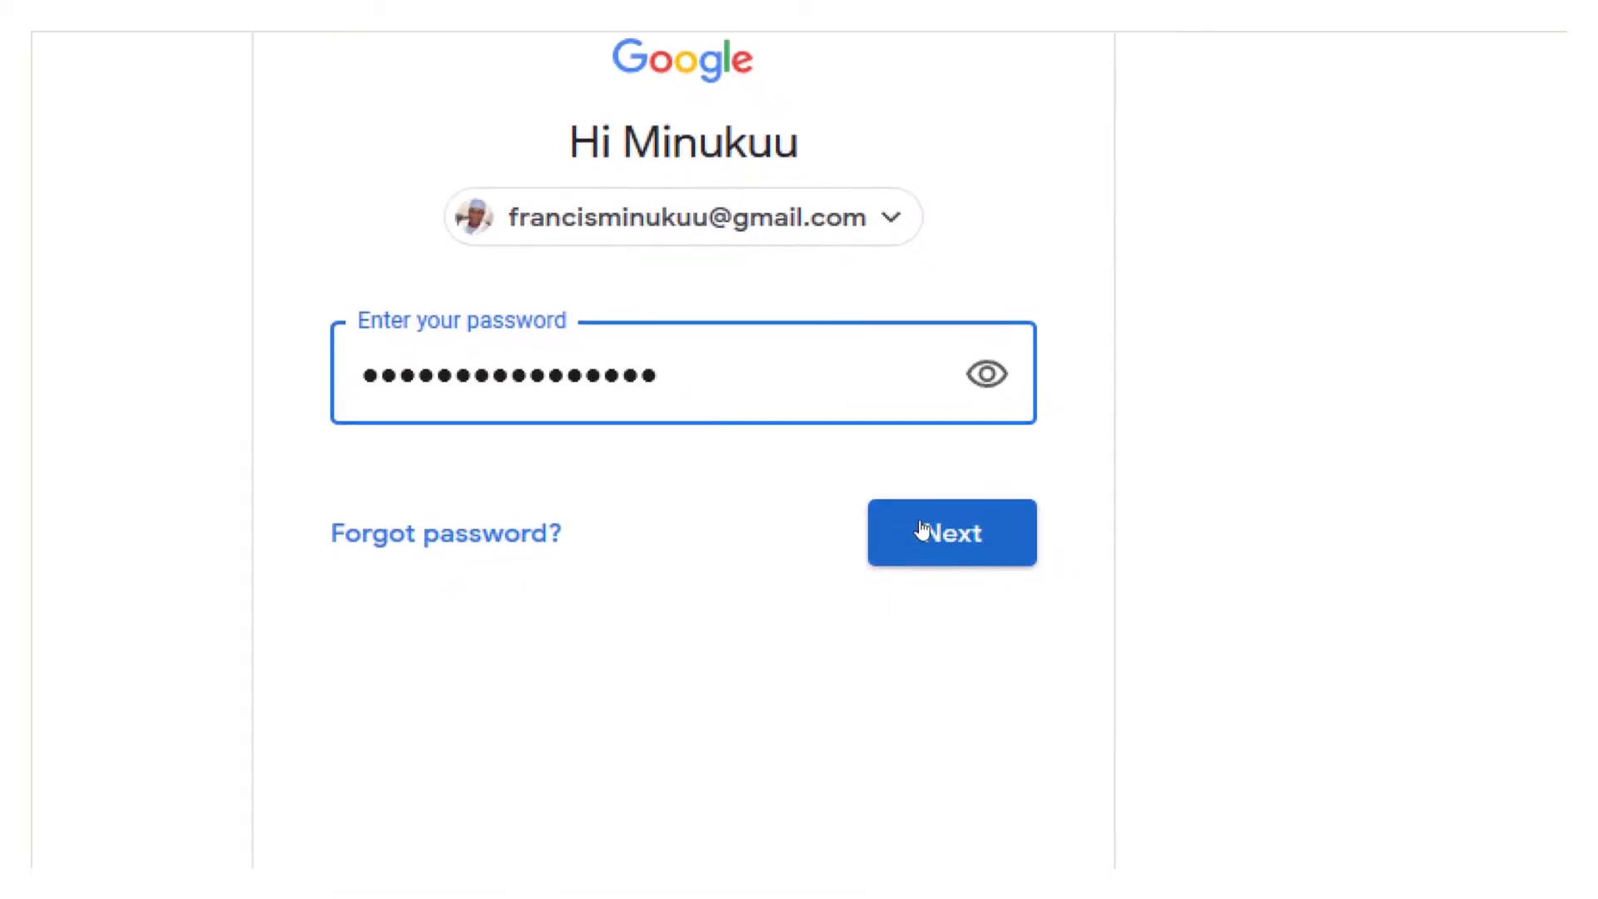
click(1113, 651)
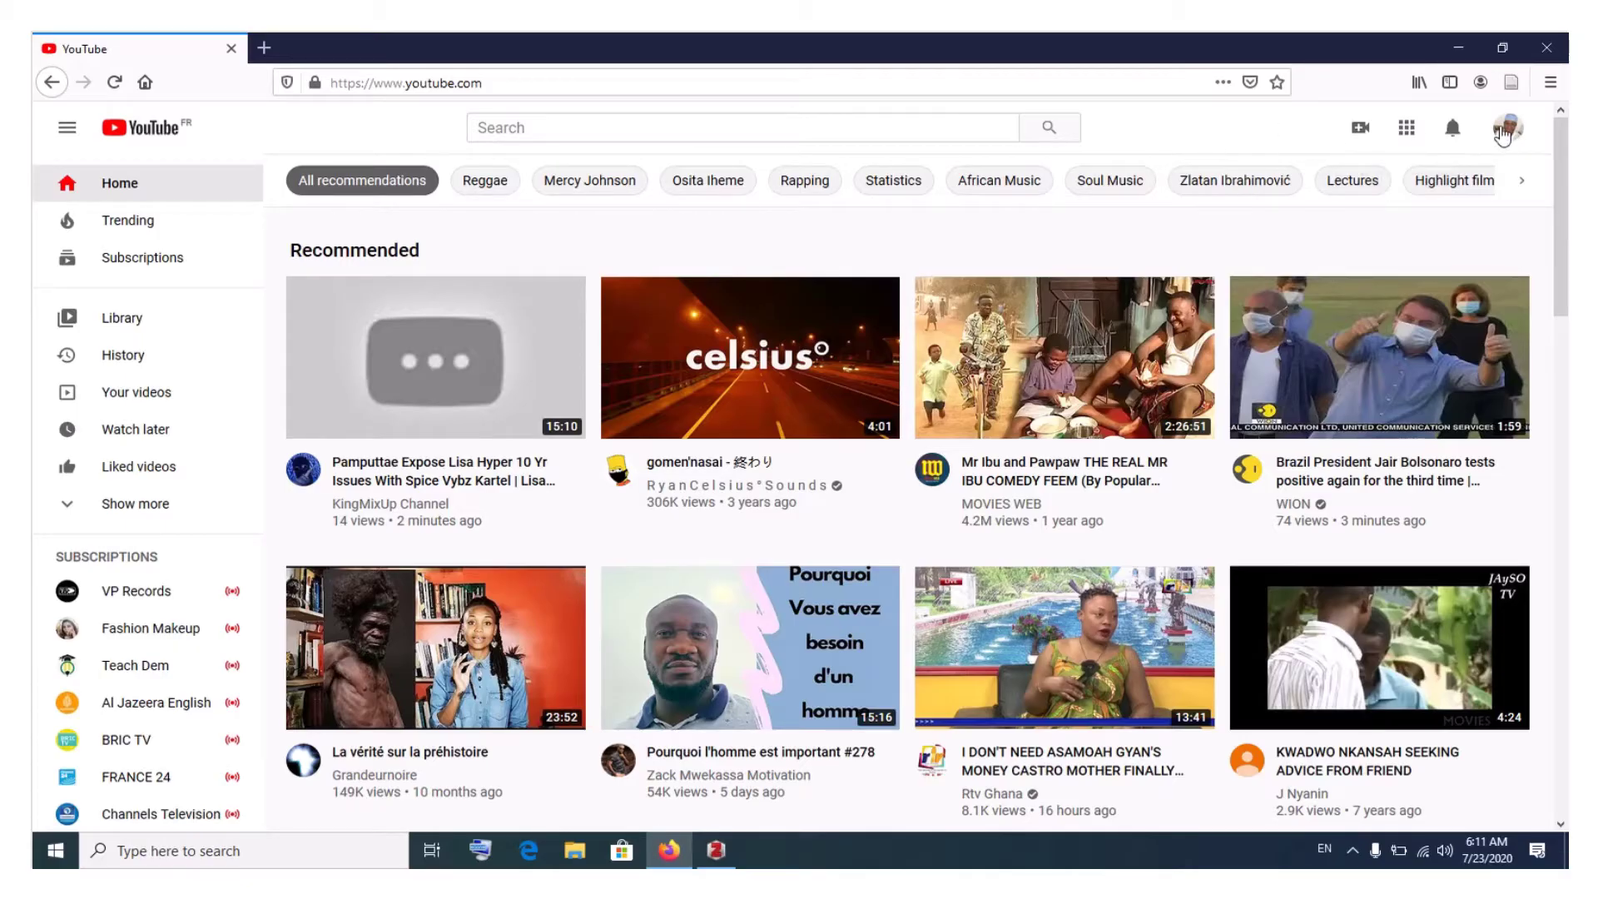
- Open the YouTube settings for the signed-in profile and show the Account section
key(shift+F10)
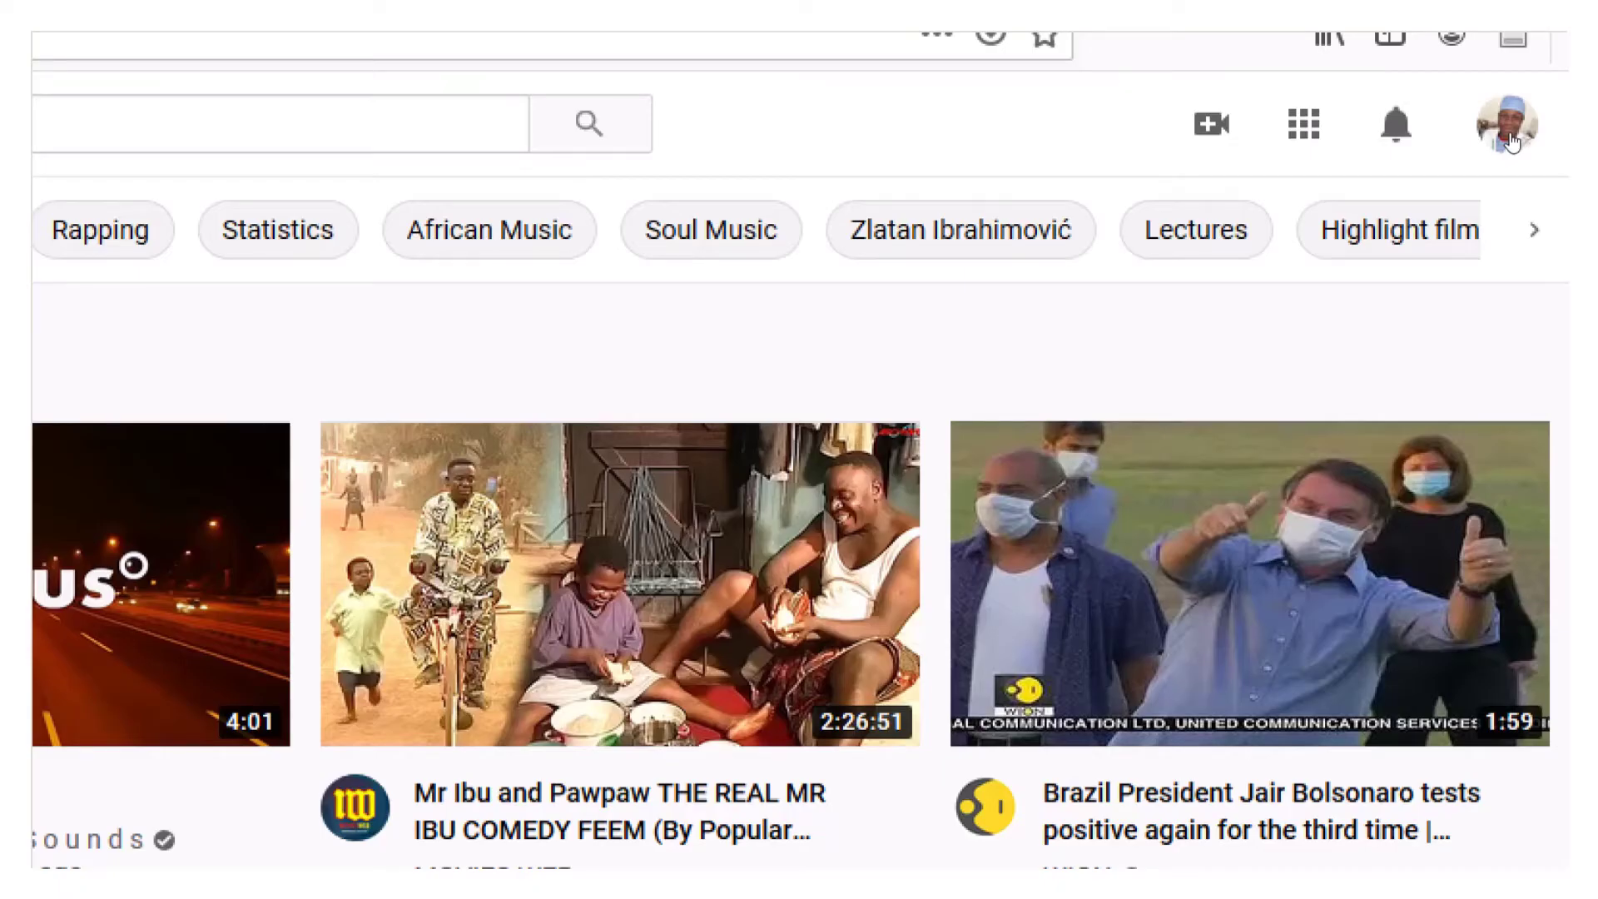
click(1512, 142)
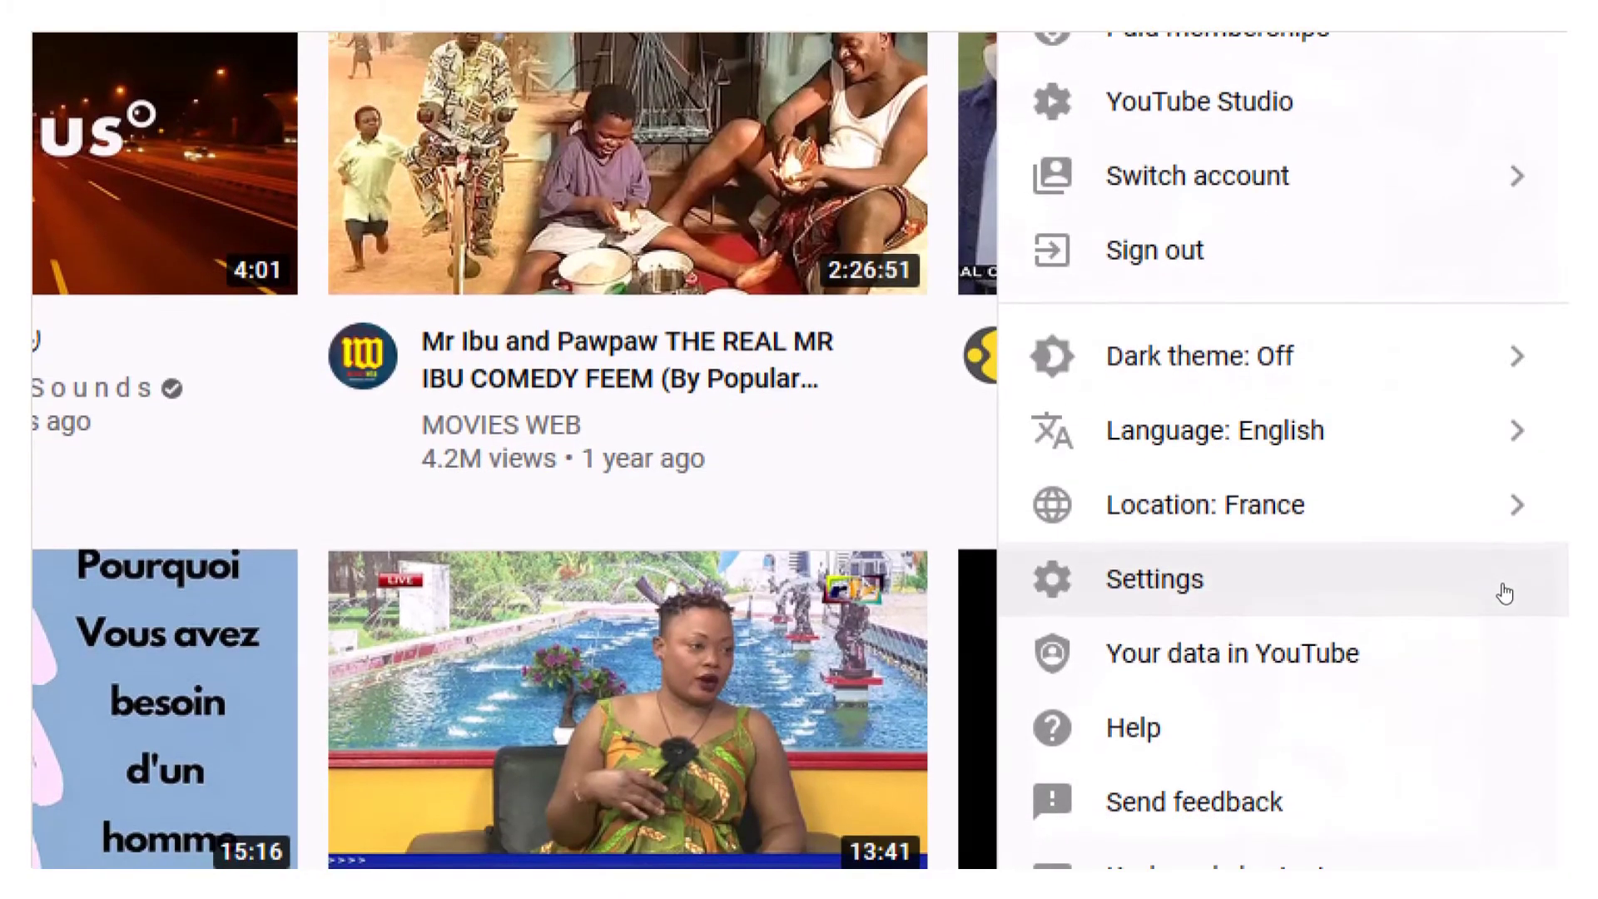
click(1505, 593)
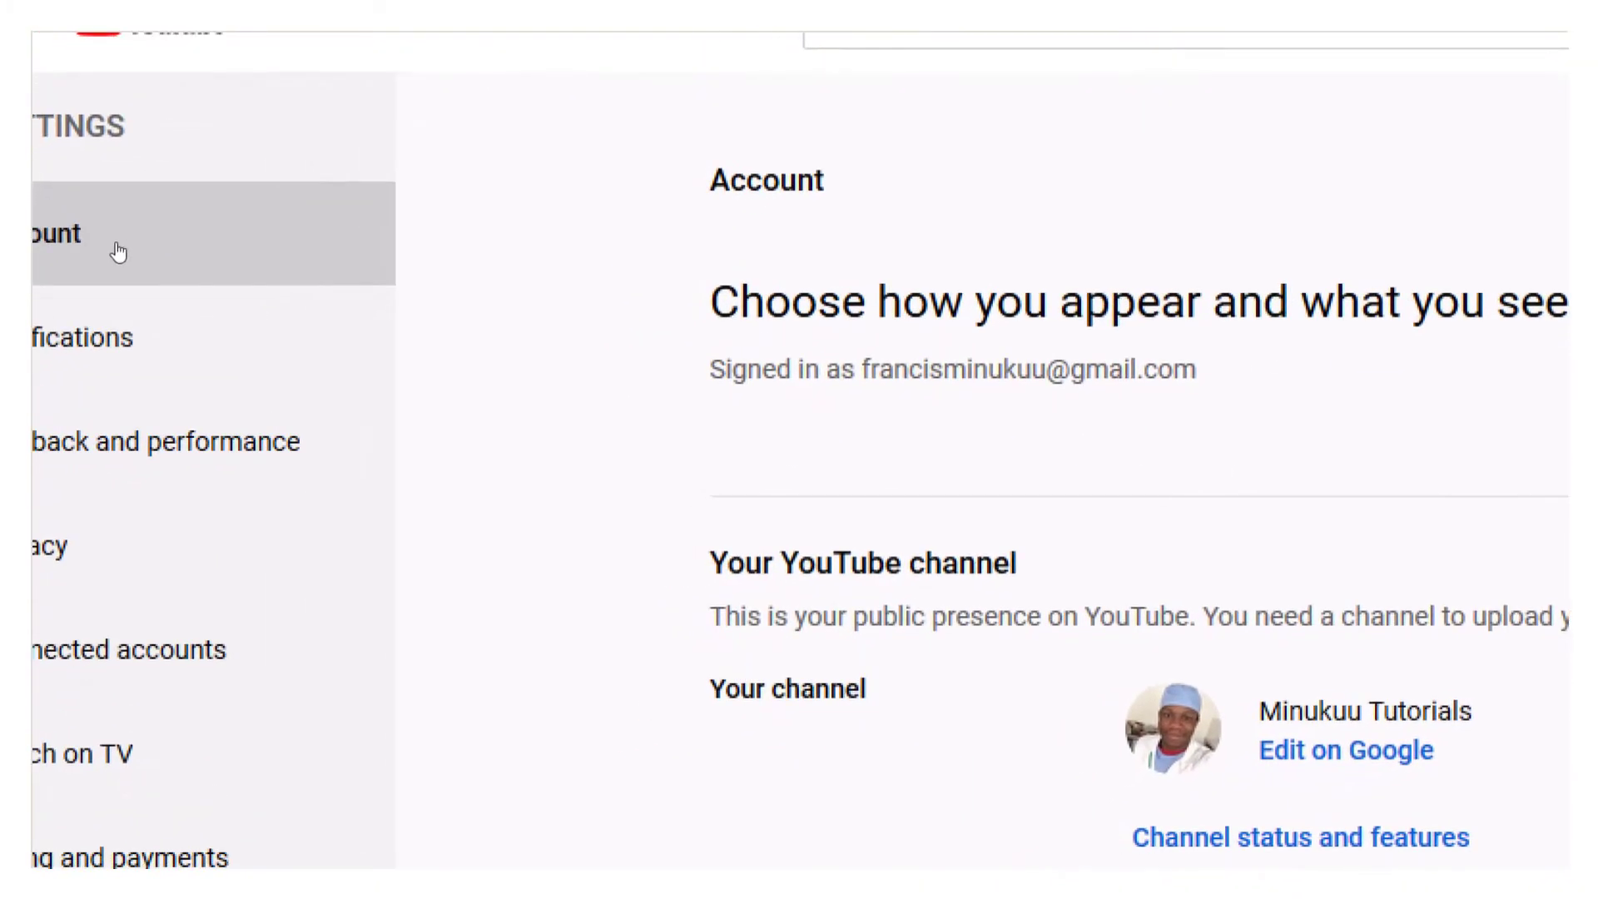
click(33, 249)
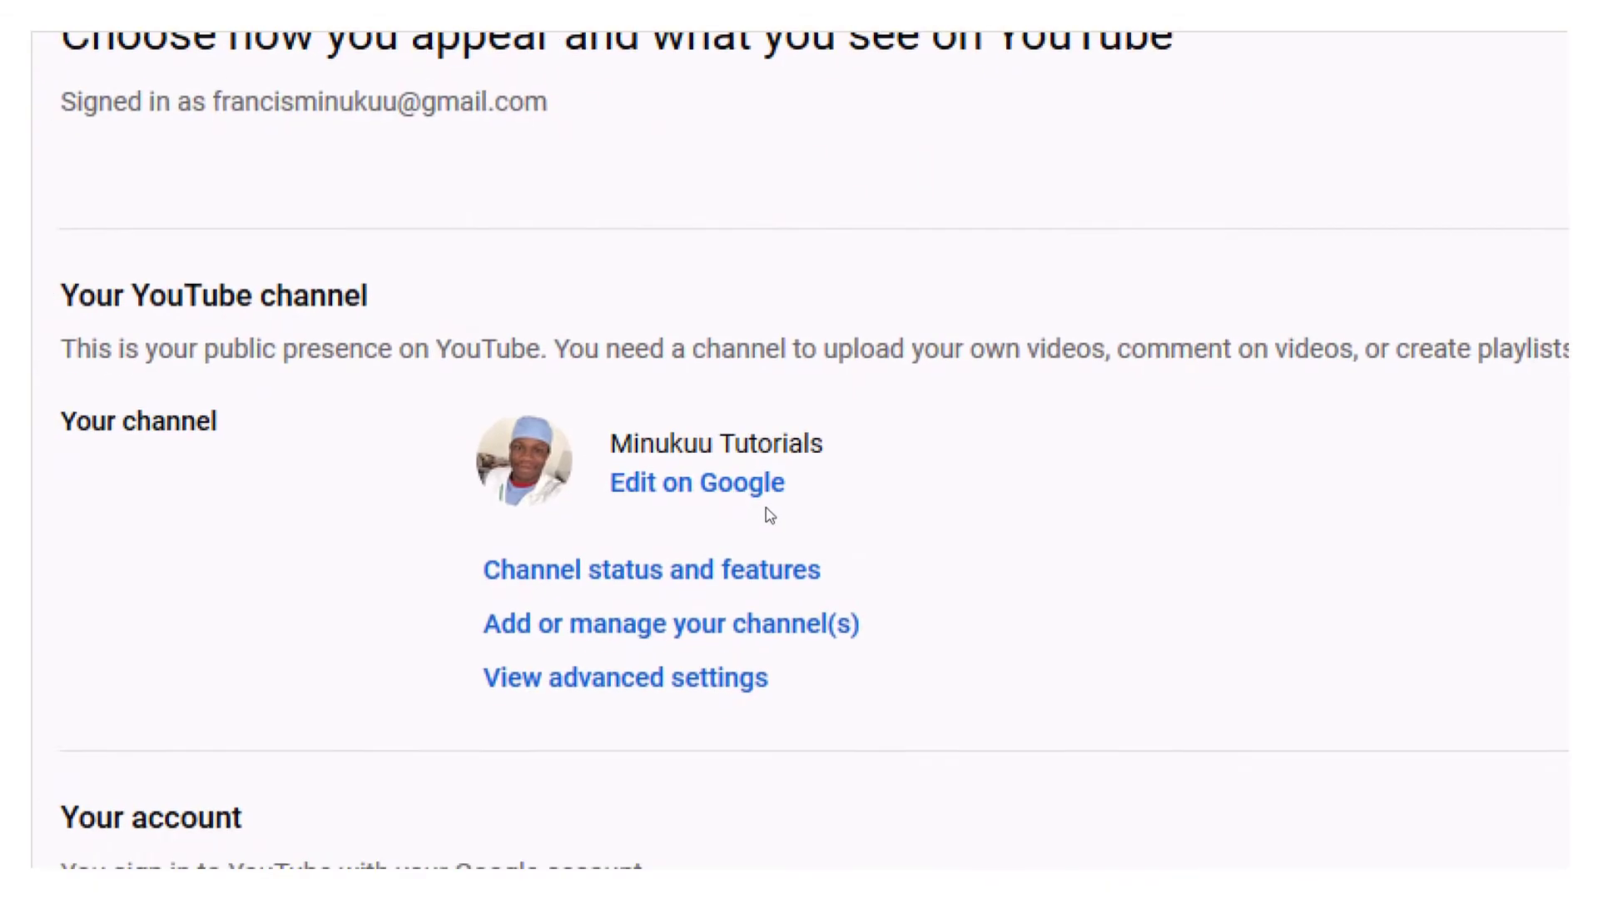
- Open the channel's status and features page and examine the feature cards, especially Custom URL
scroll(718, 541, down, 1)
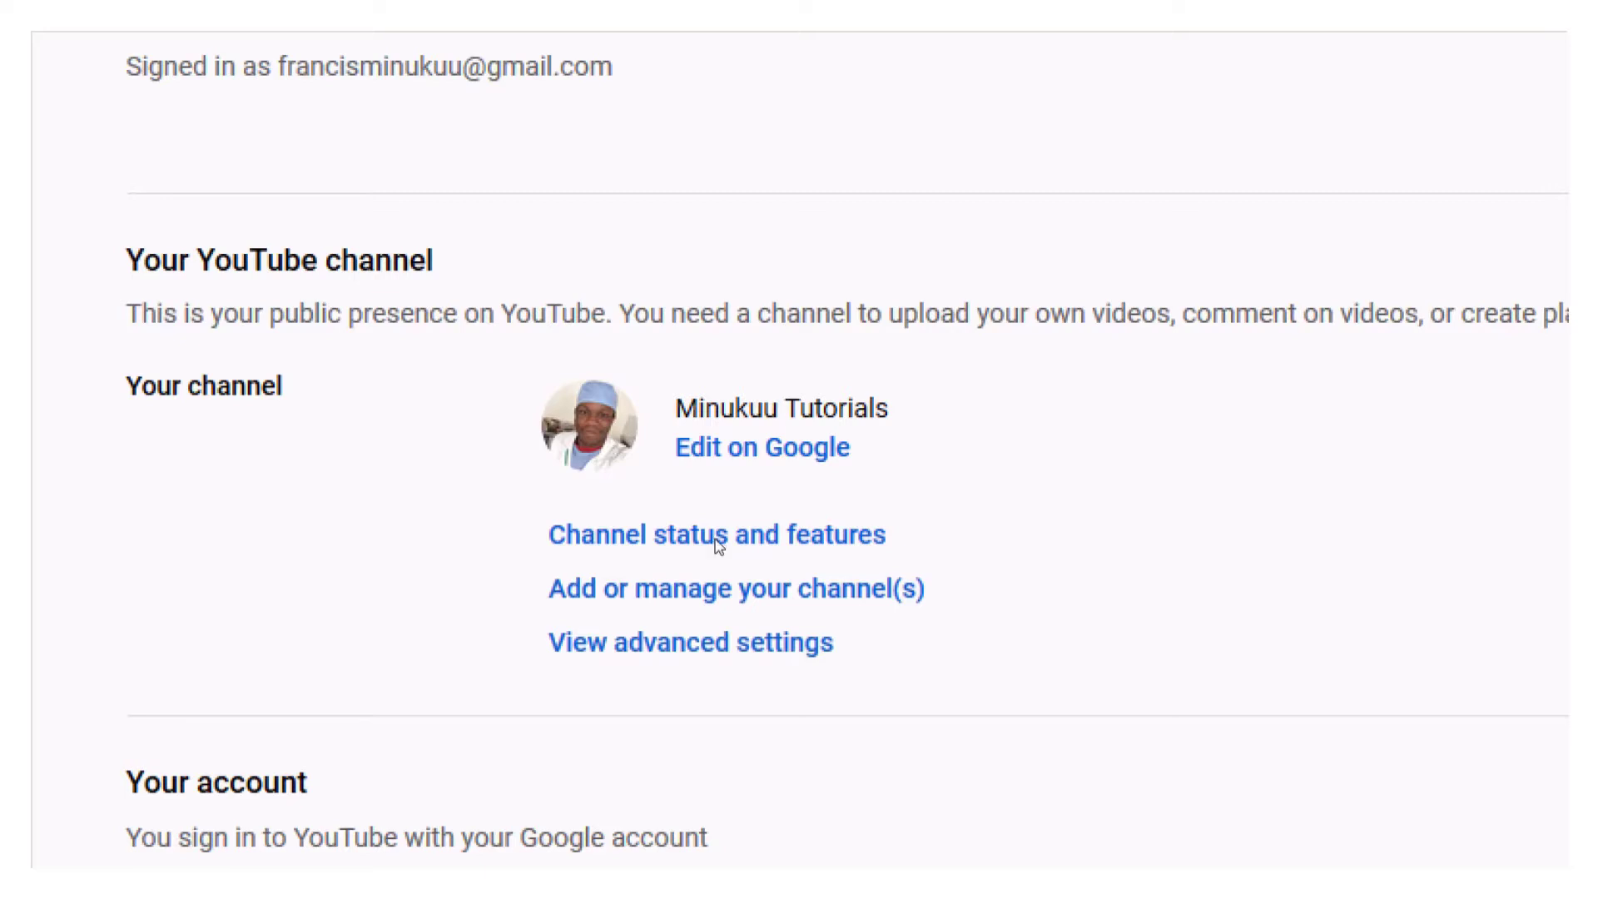
click(717, 541)
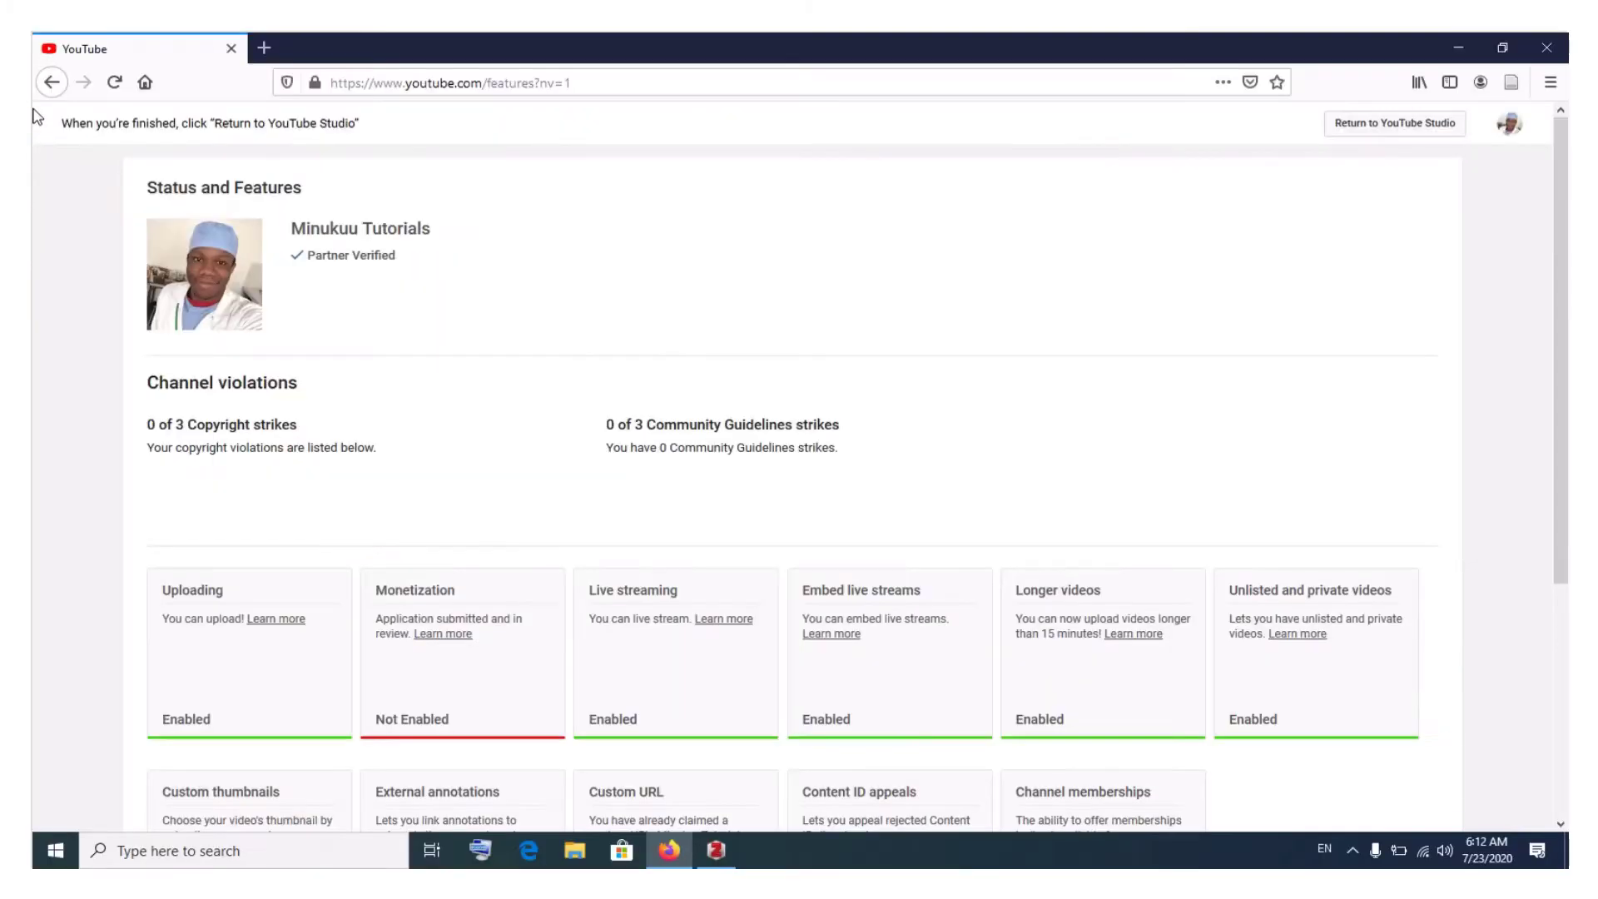
scroll(649, 525, down, 5)
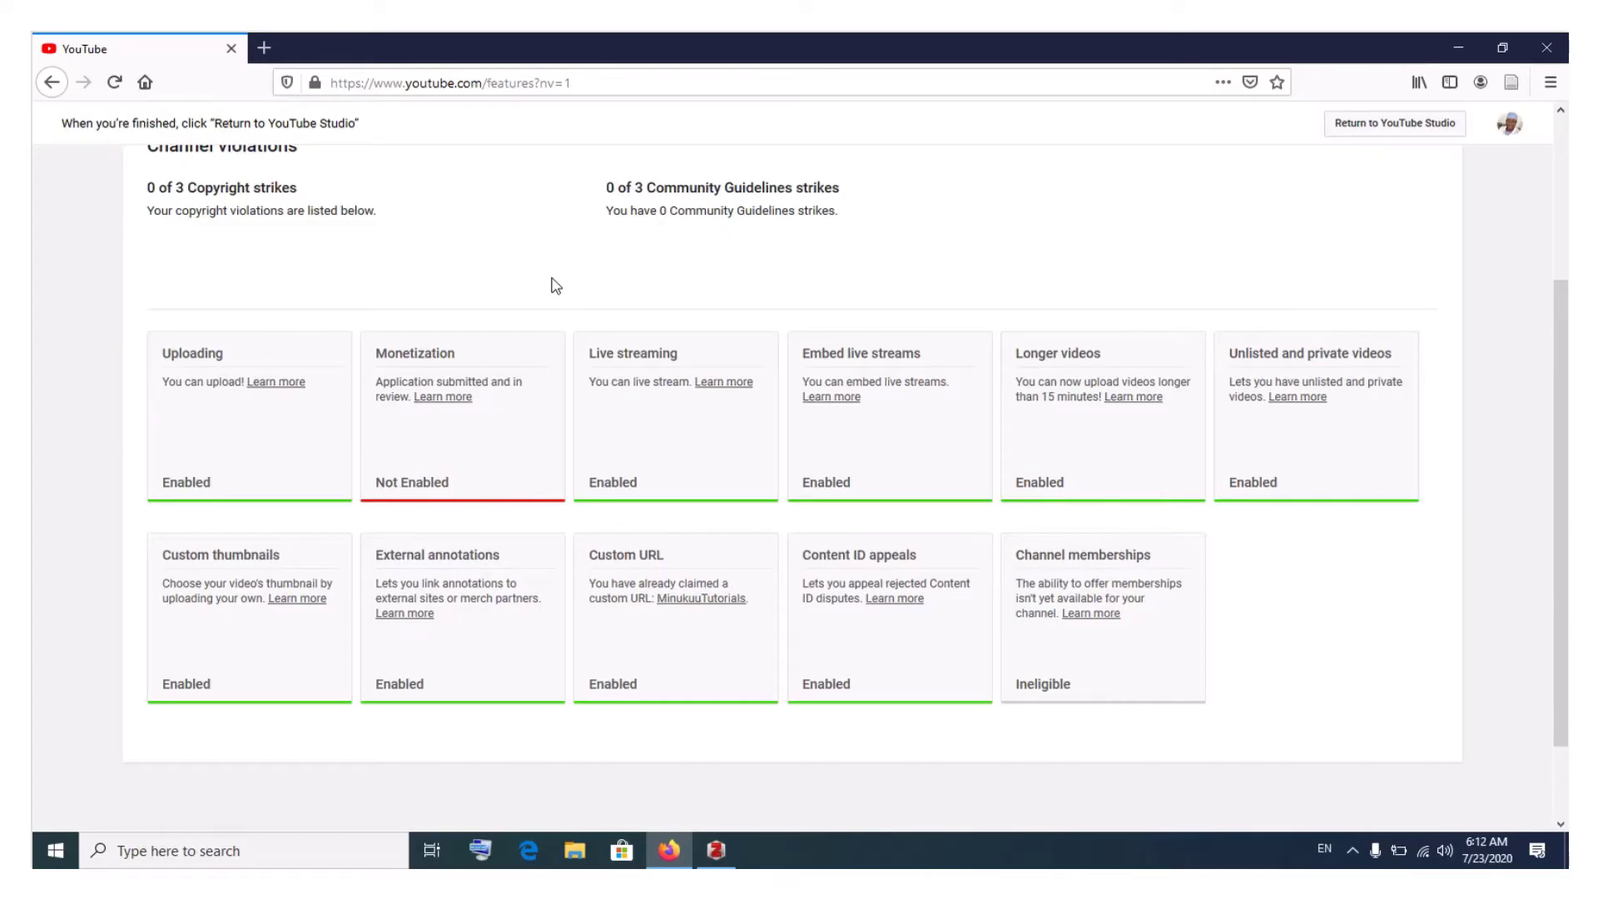
scroll(556, 286, down, 5)
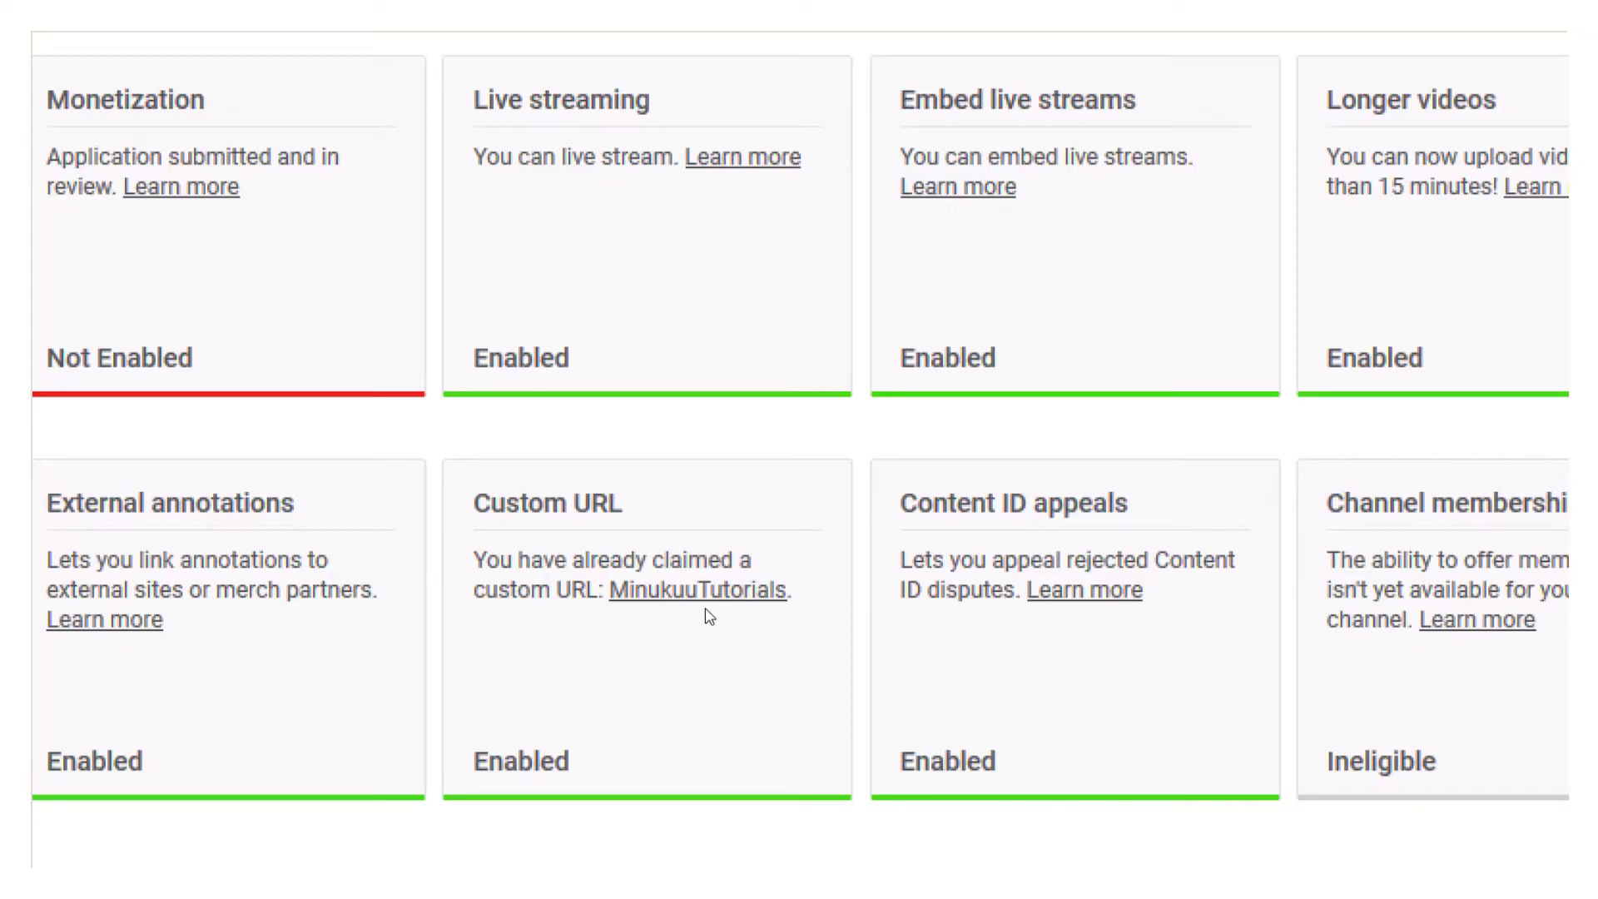
scroll(709, 616, left, 2)
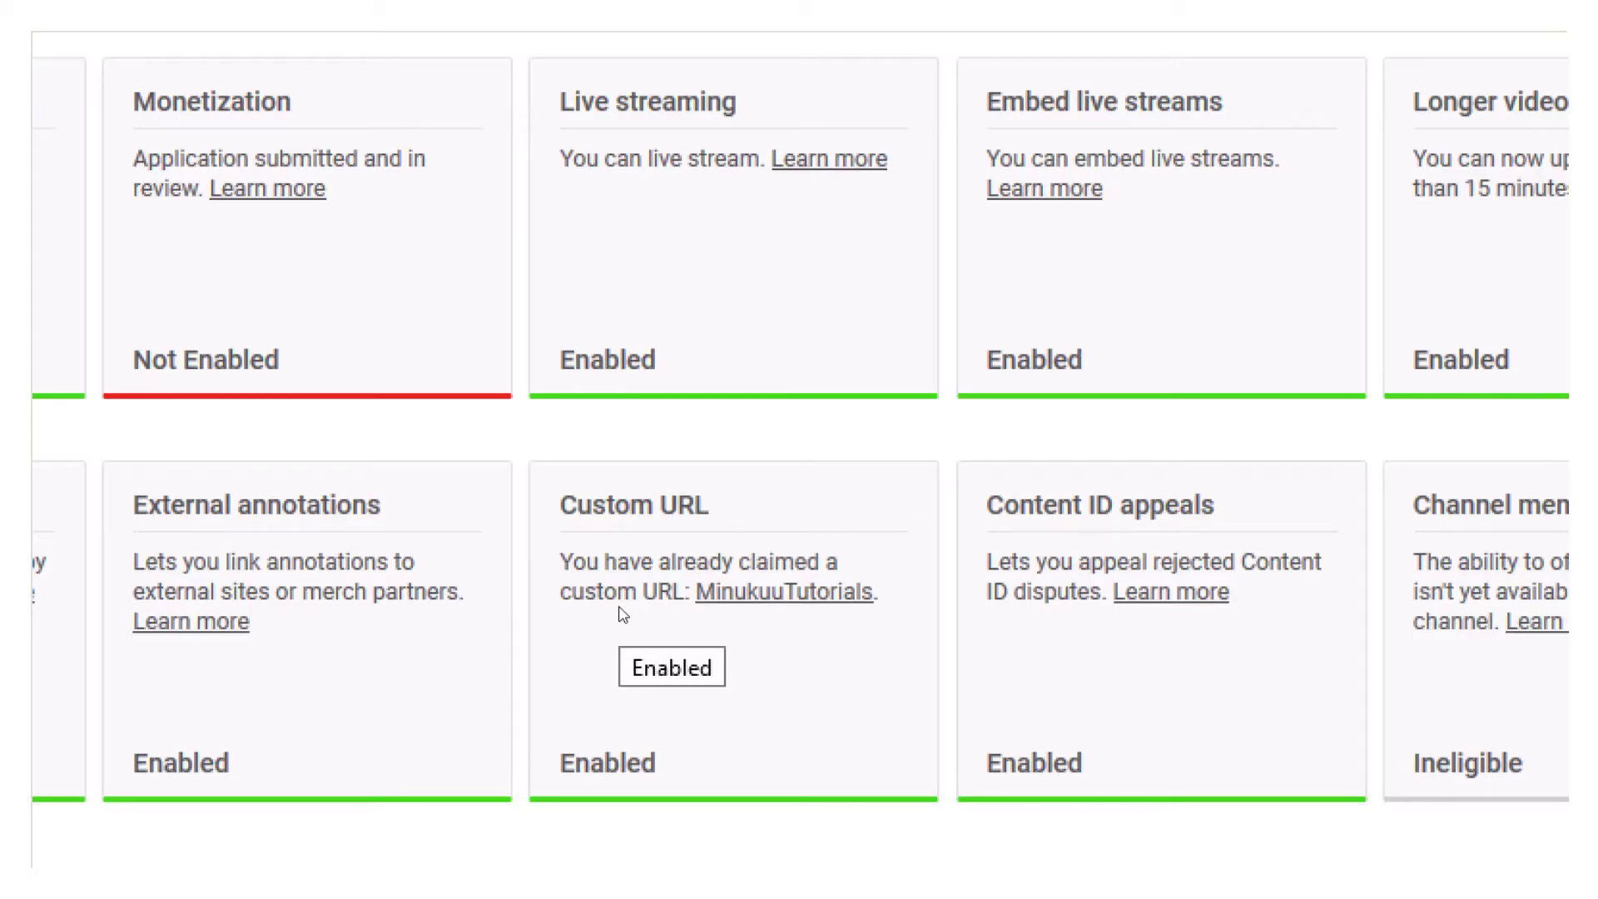
scroll(620, 613, down, 1)
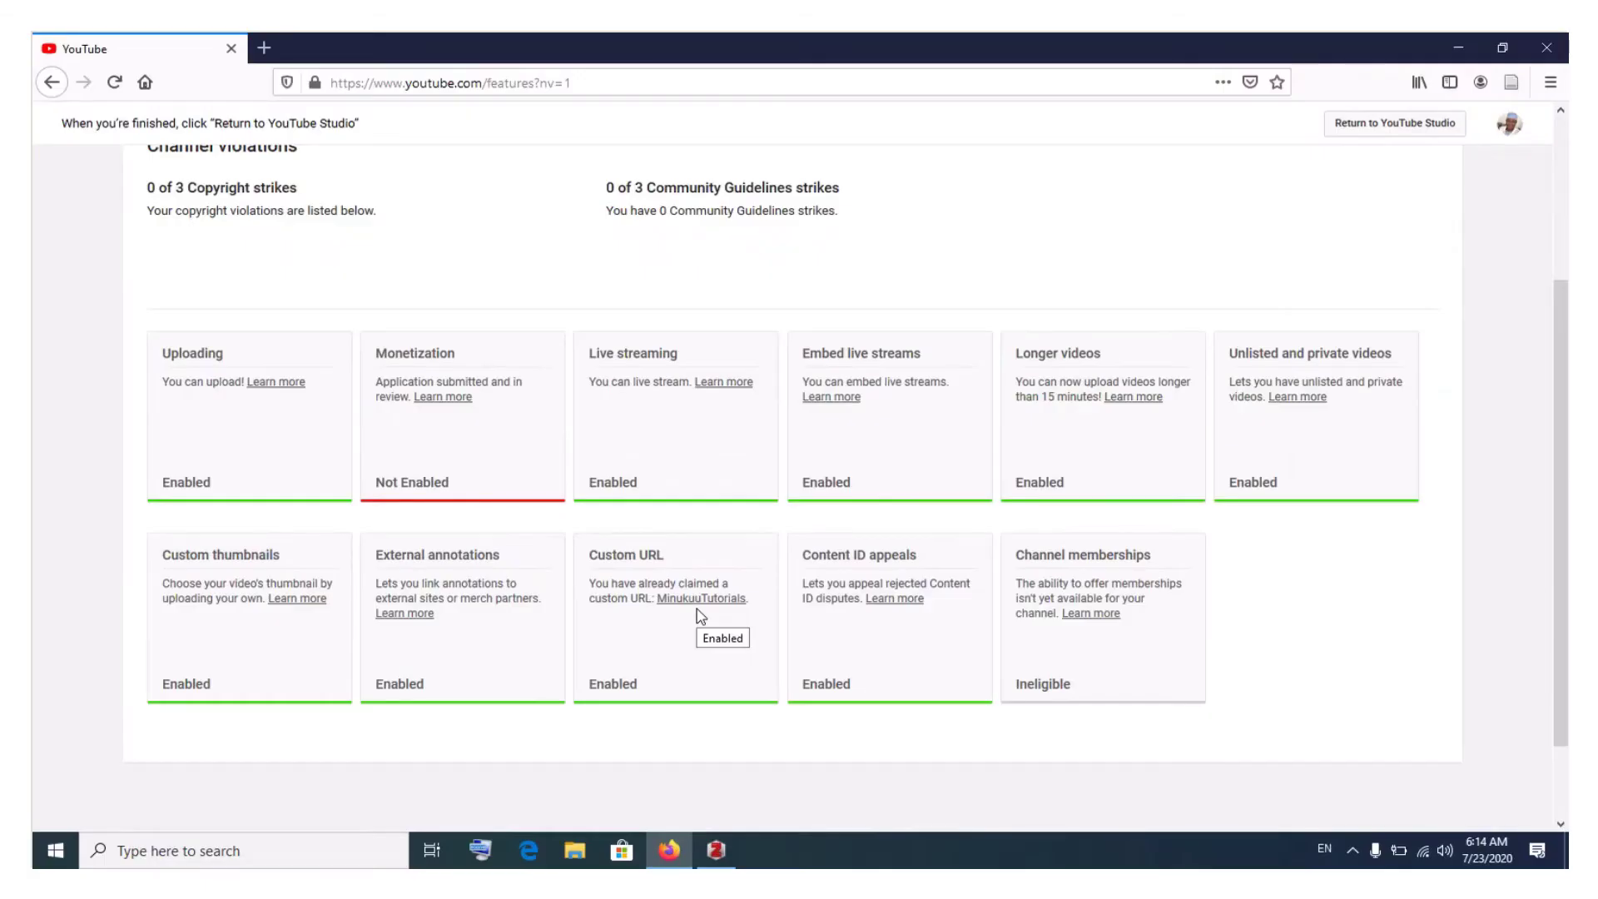
- Search for "google account" in a new browser tab and return from the account's Language page to Data & personalization
click(263, 48)
click(370, 84)
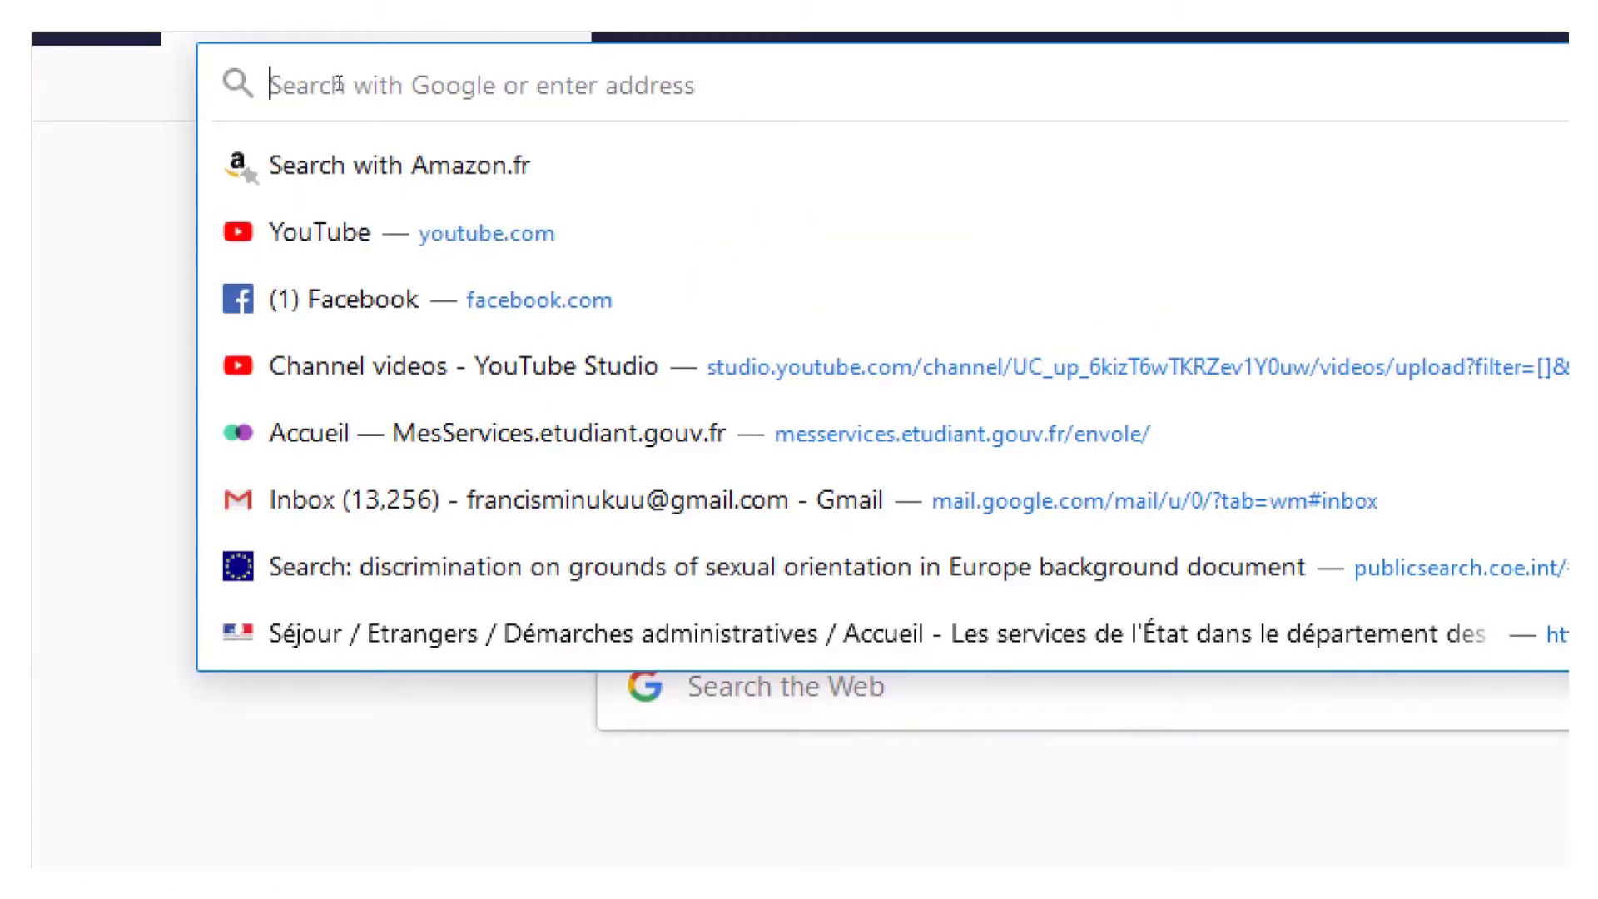
text(goo)
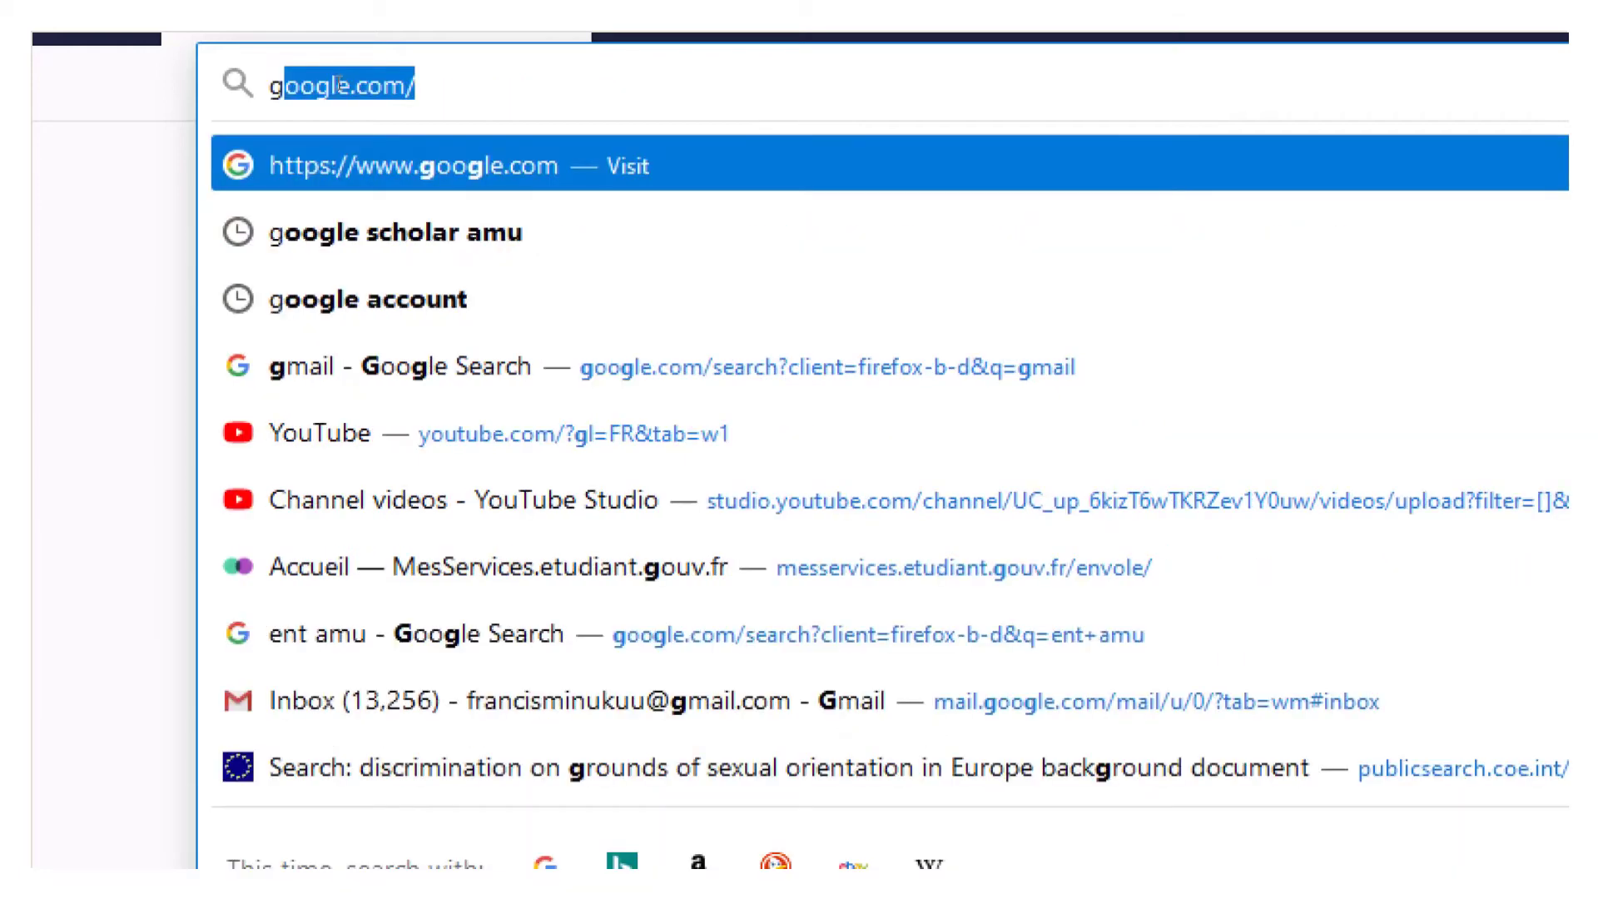
text(gle )
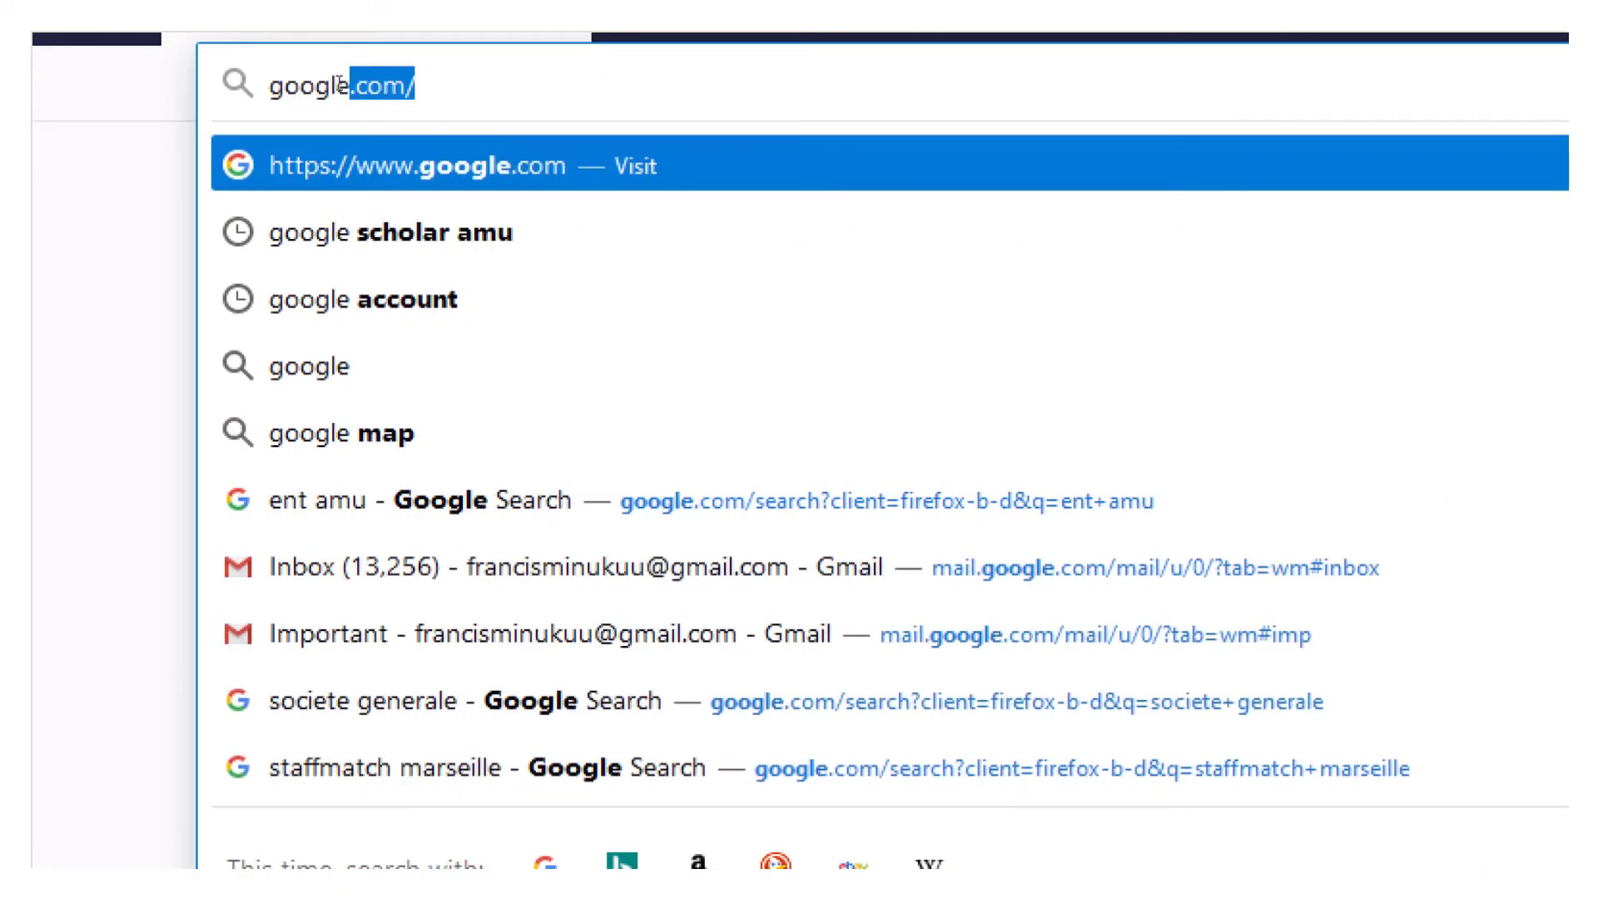
text(a)
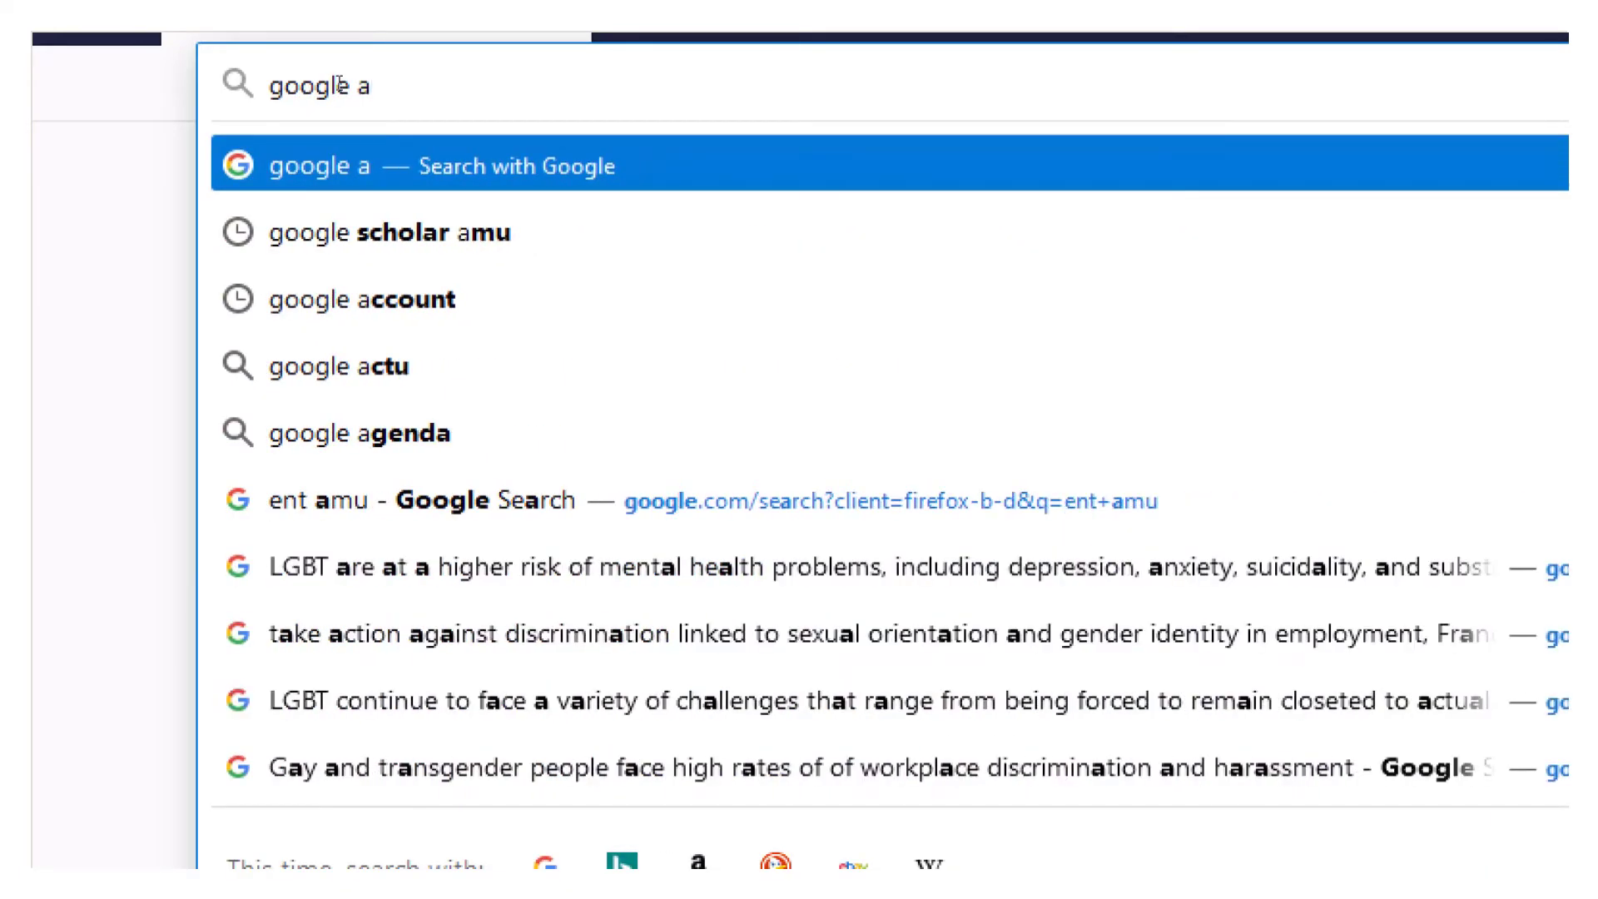
text(ccount)
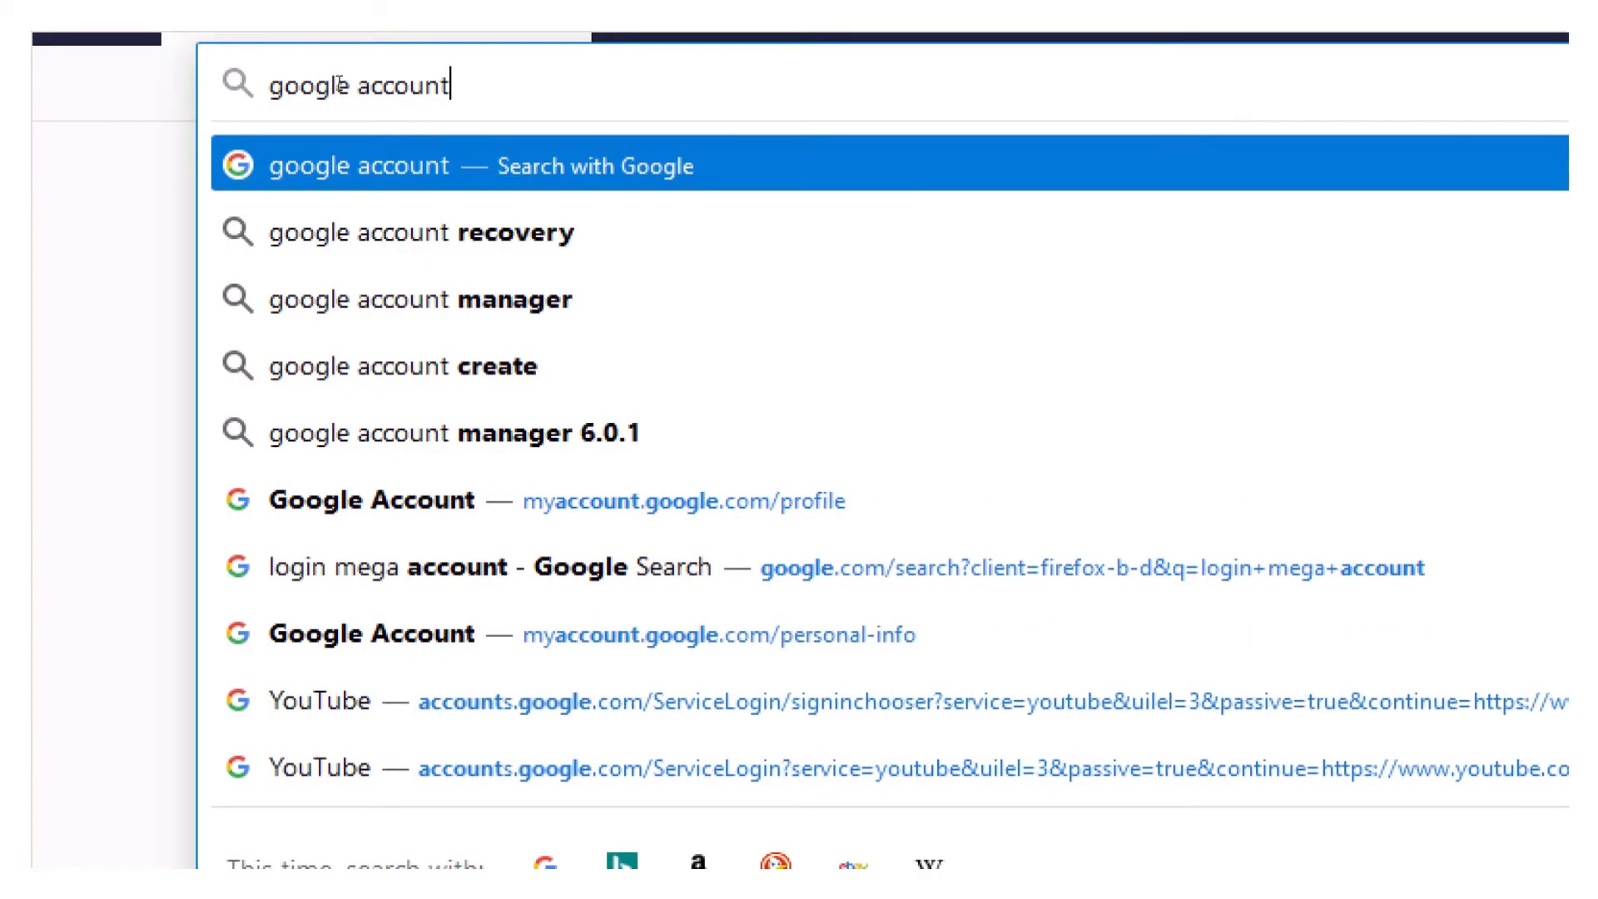
key(Return)
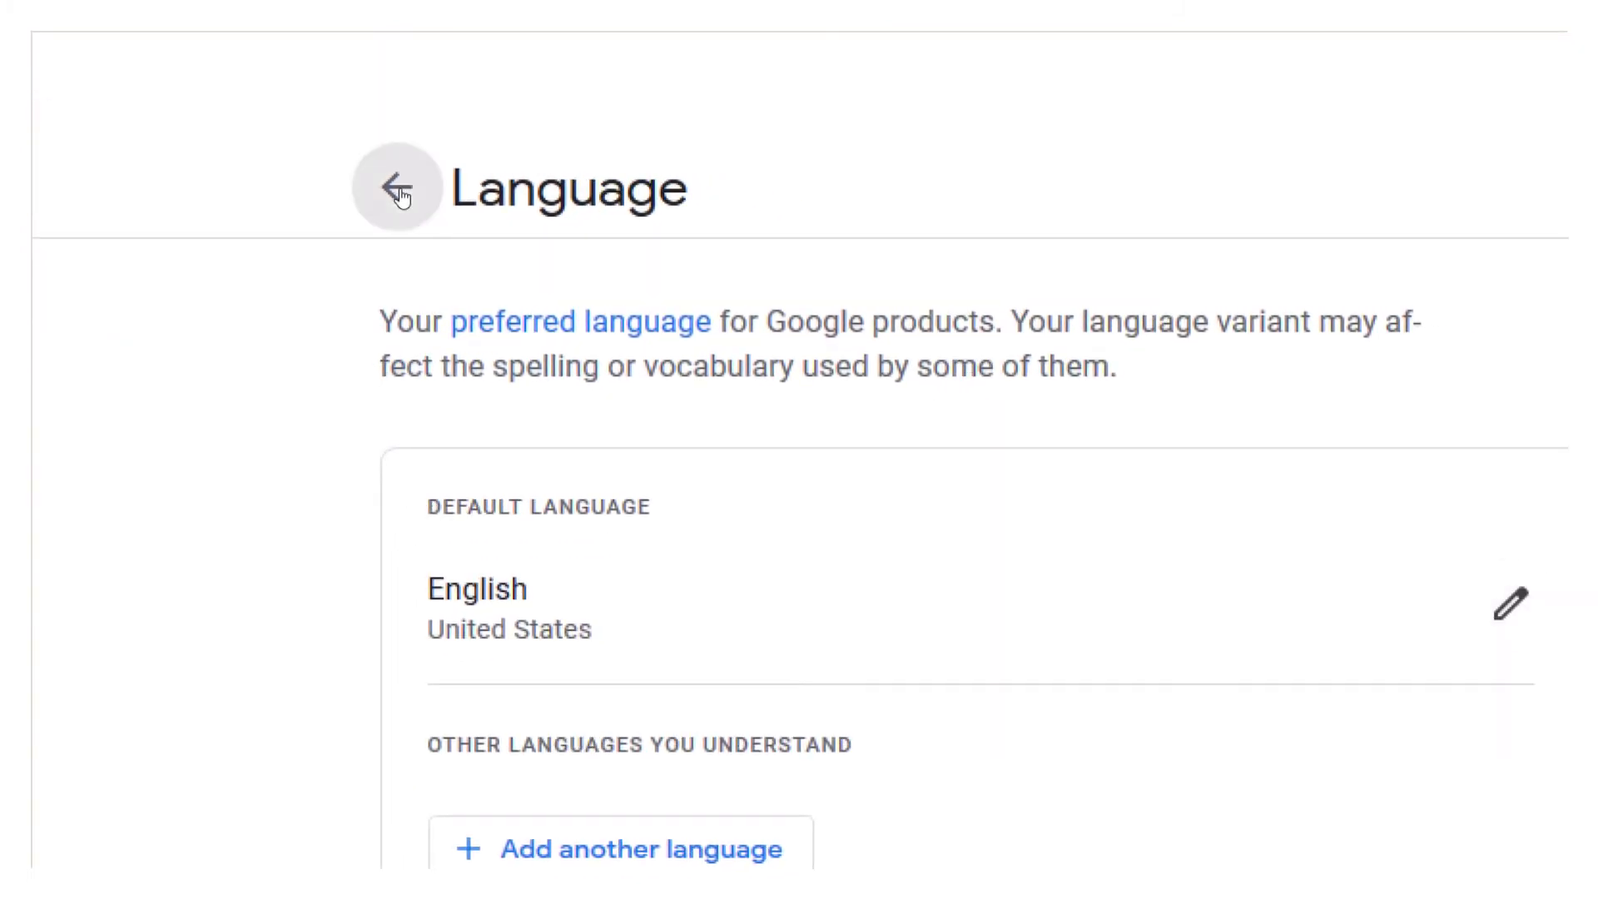
click(398, 190)
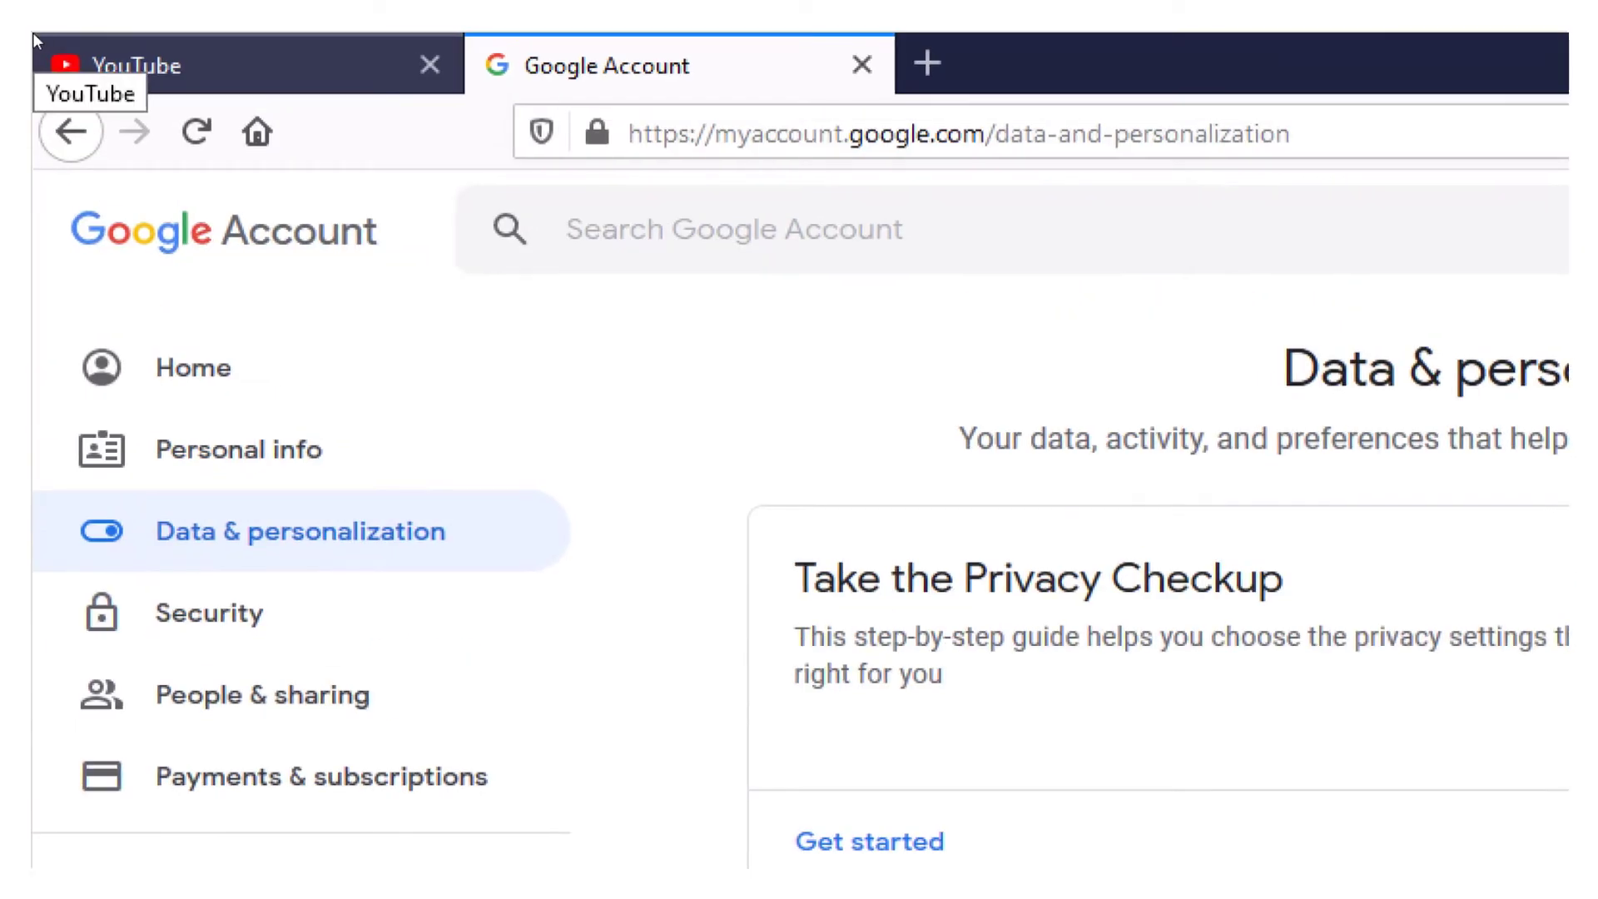
click(937, 155)
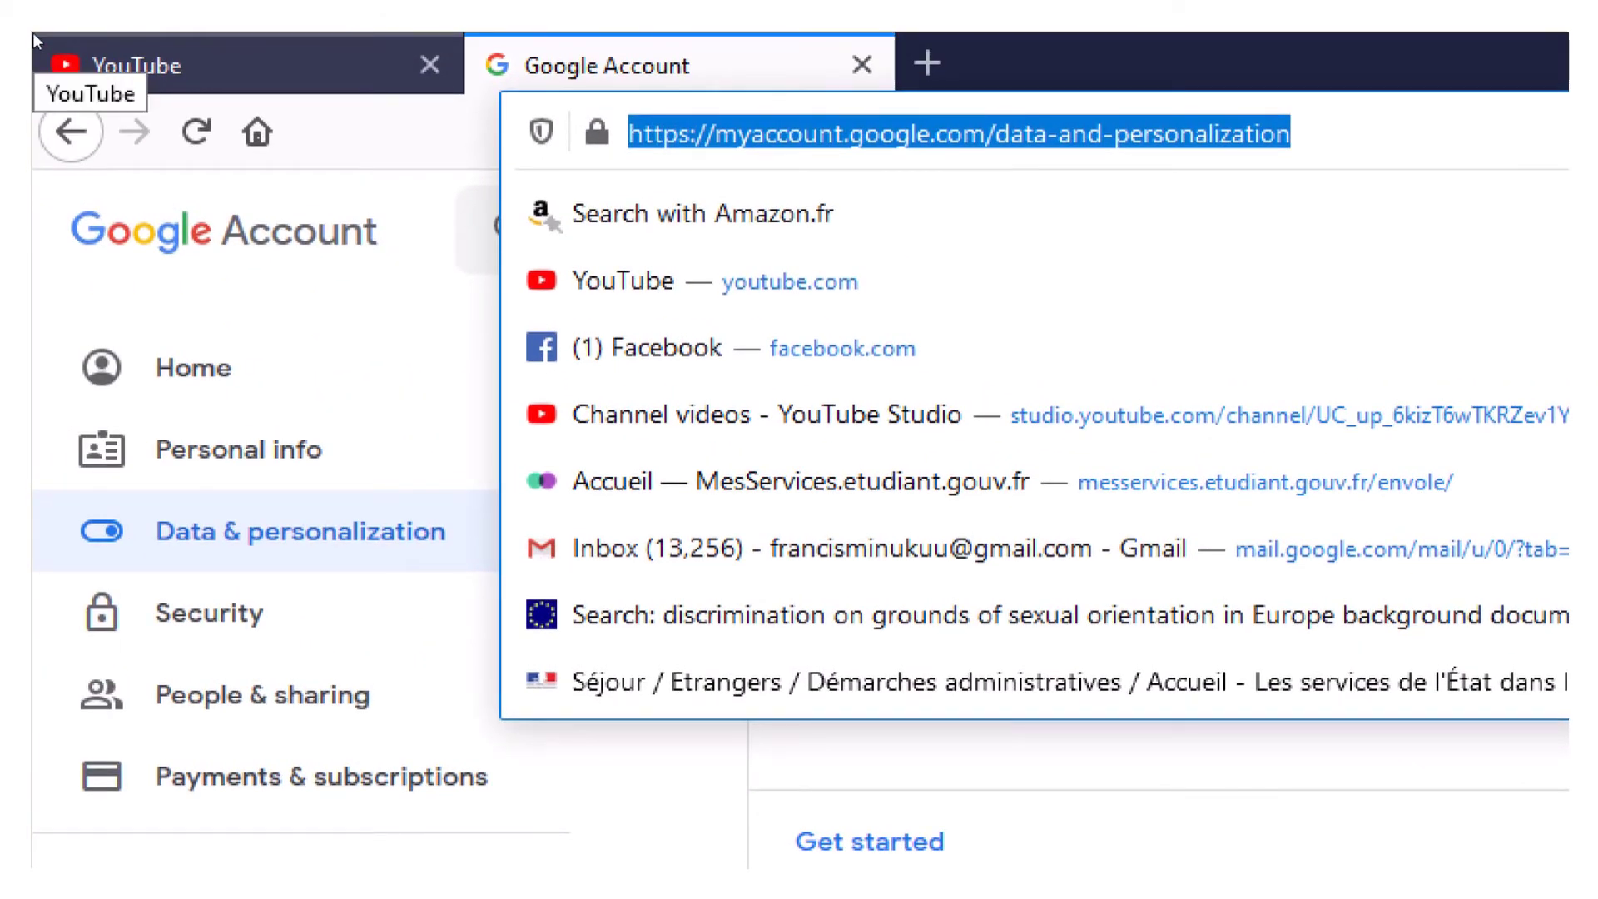
key(BackSpace)
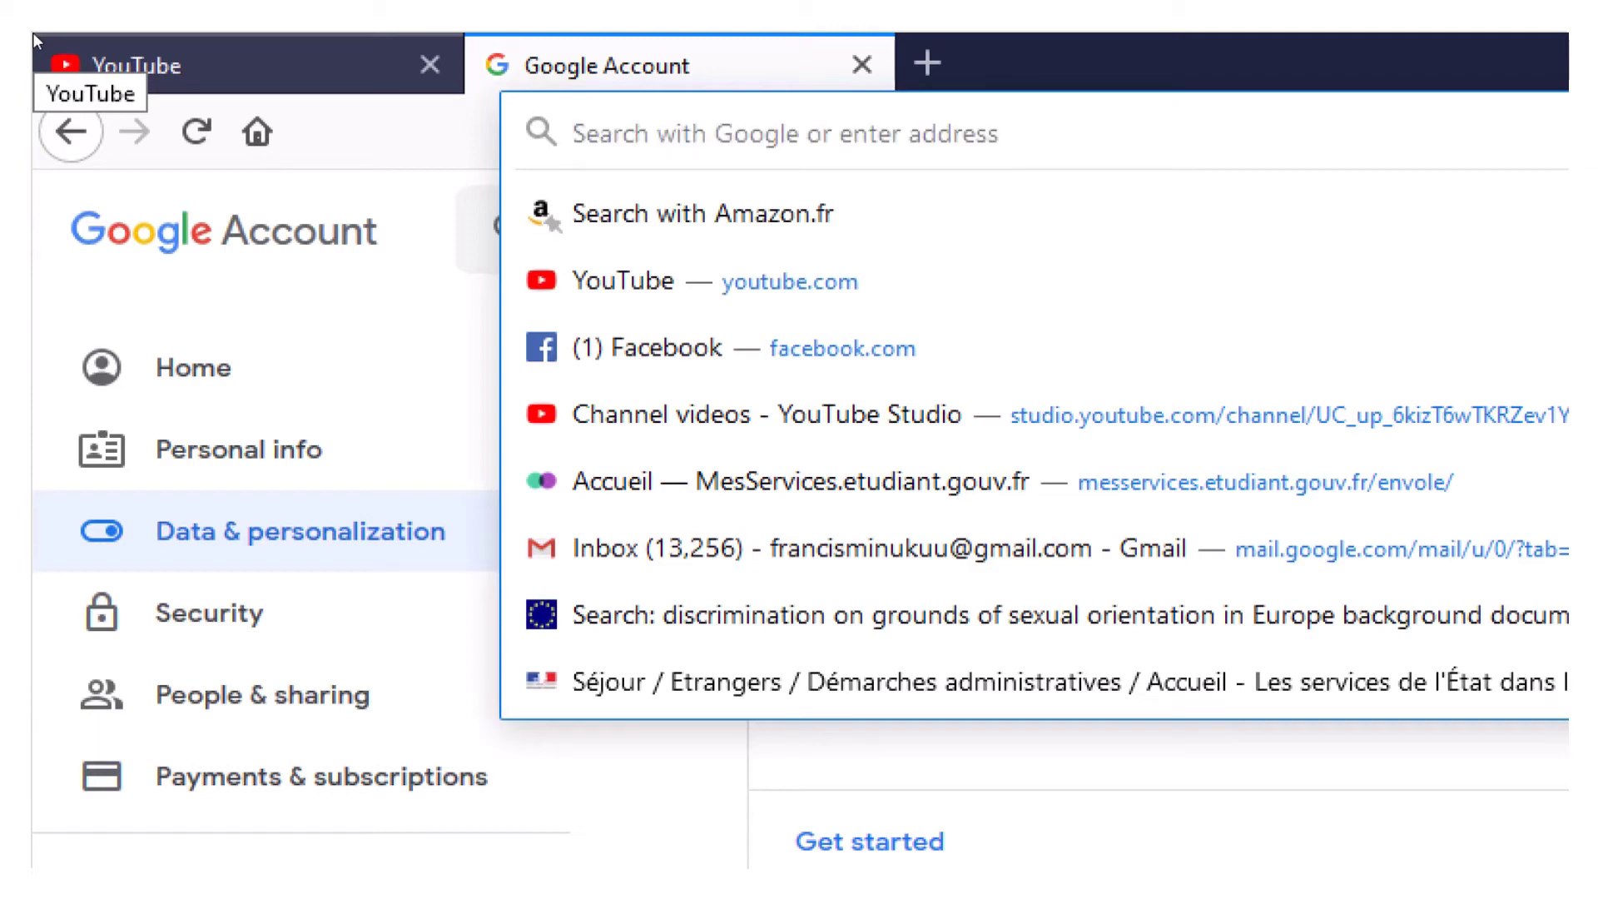
click(36, 249)
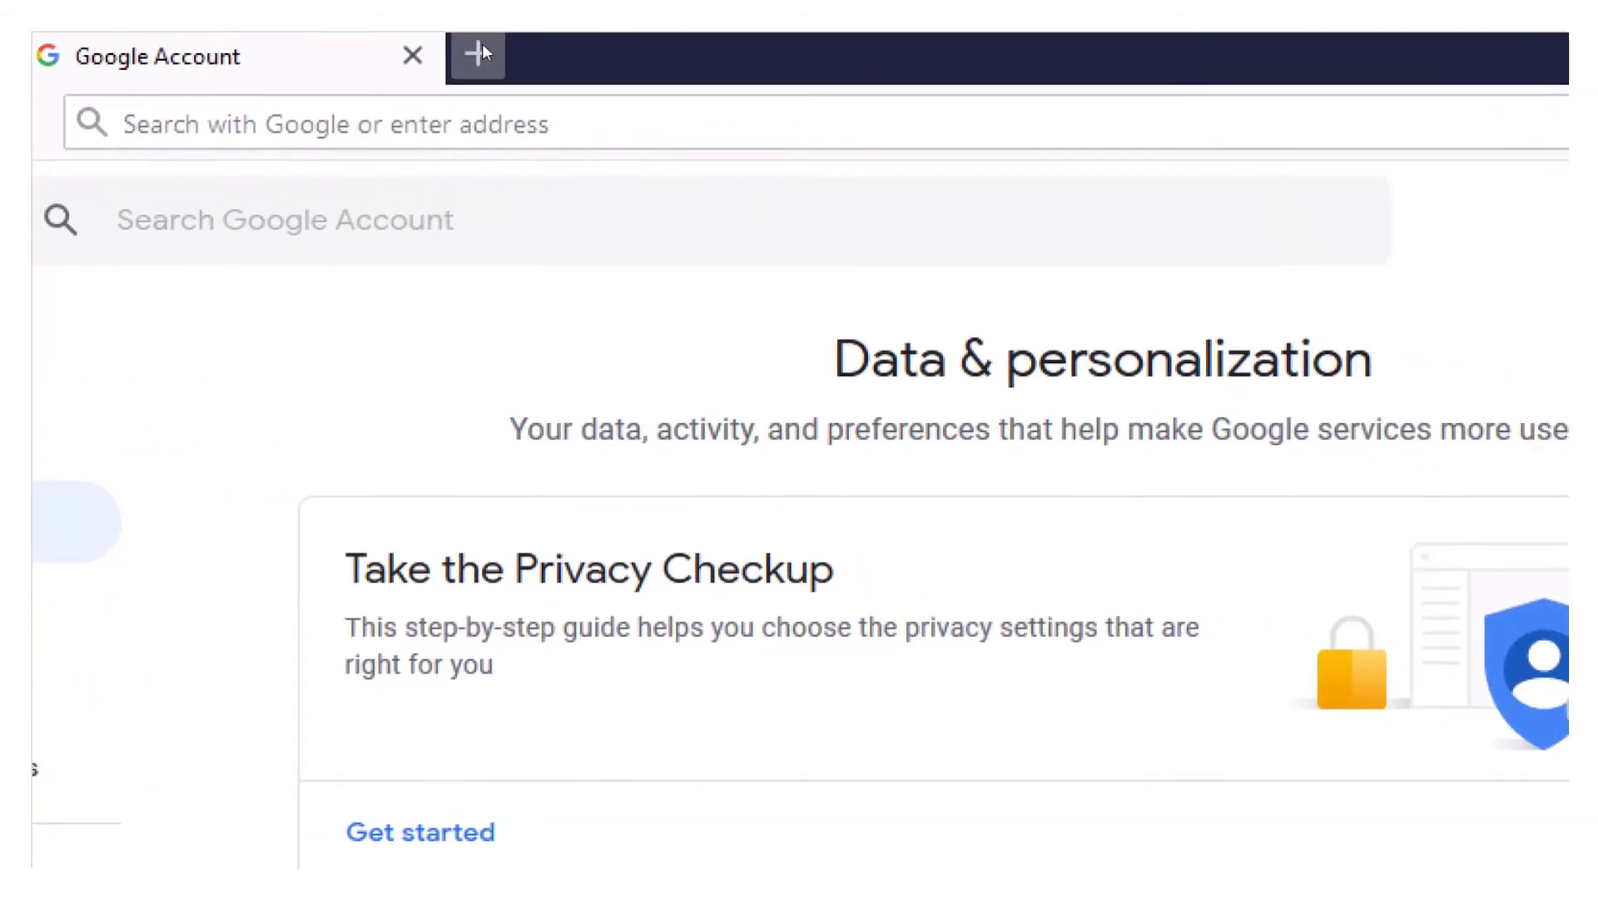
click(484, 48)
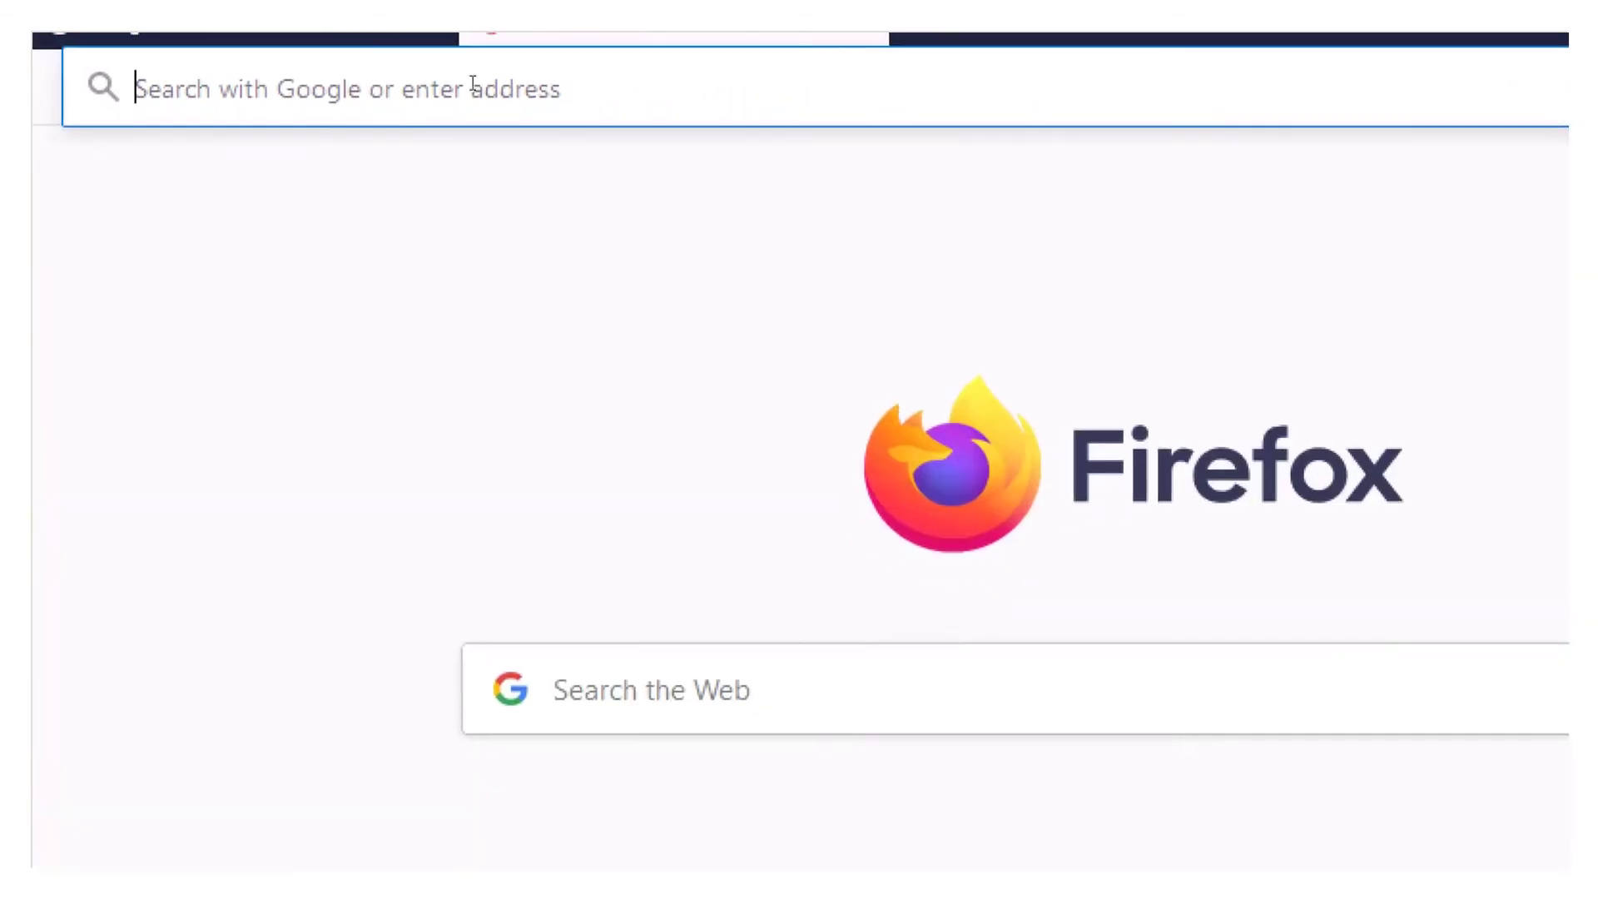
click(452, 84)
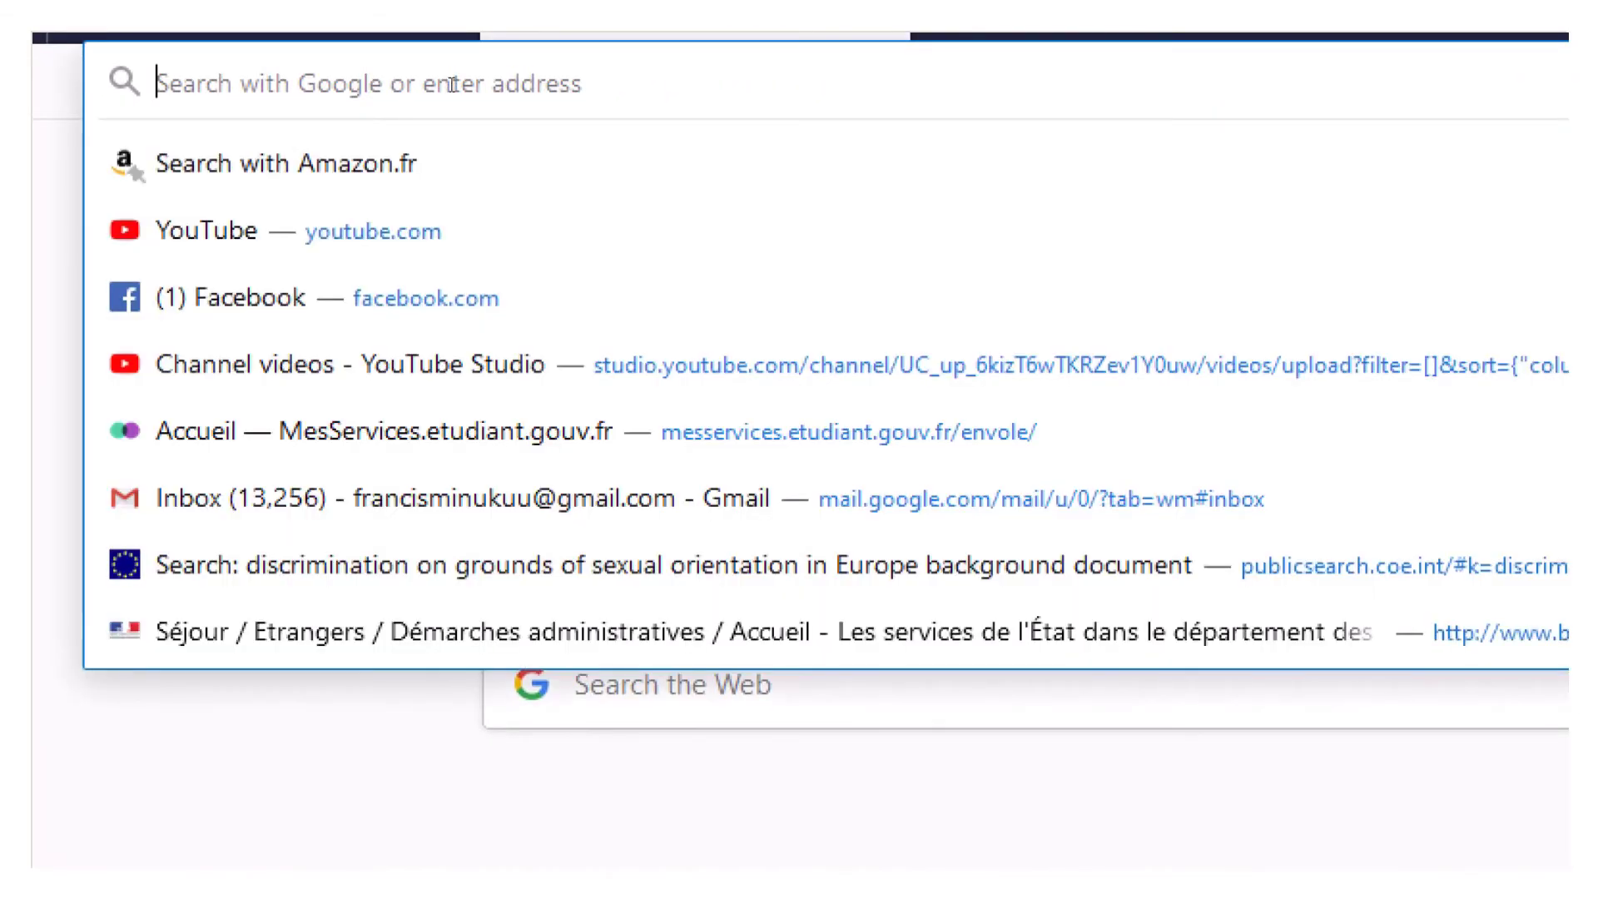
text(h)
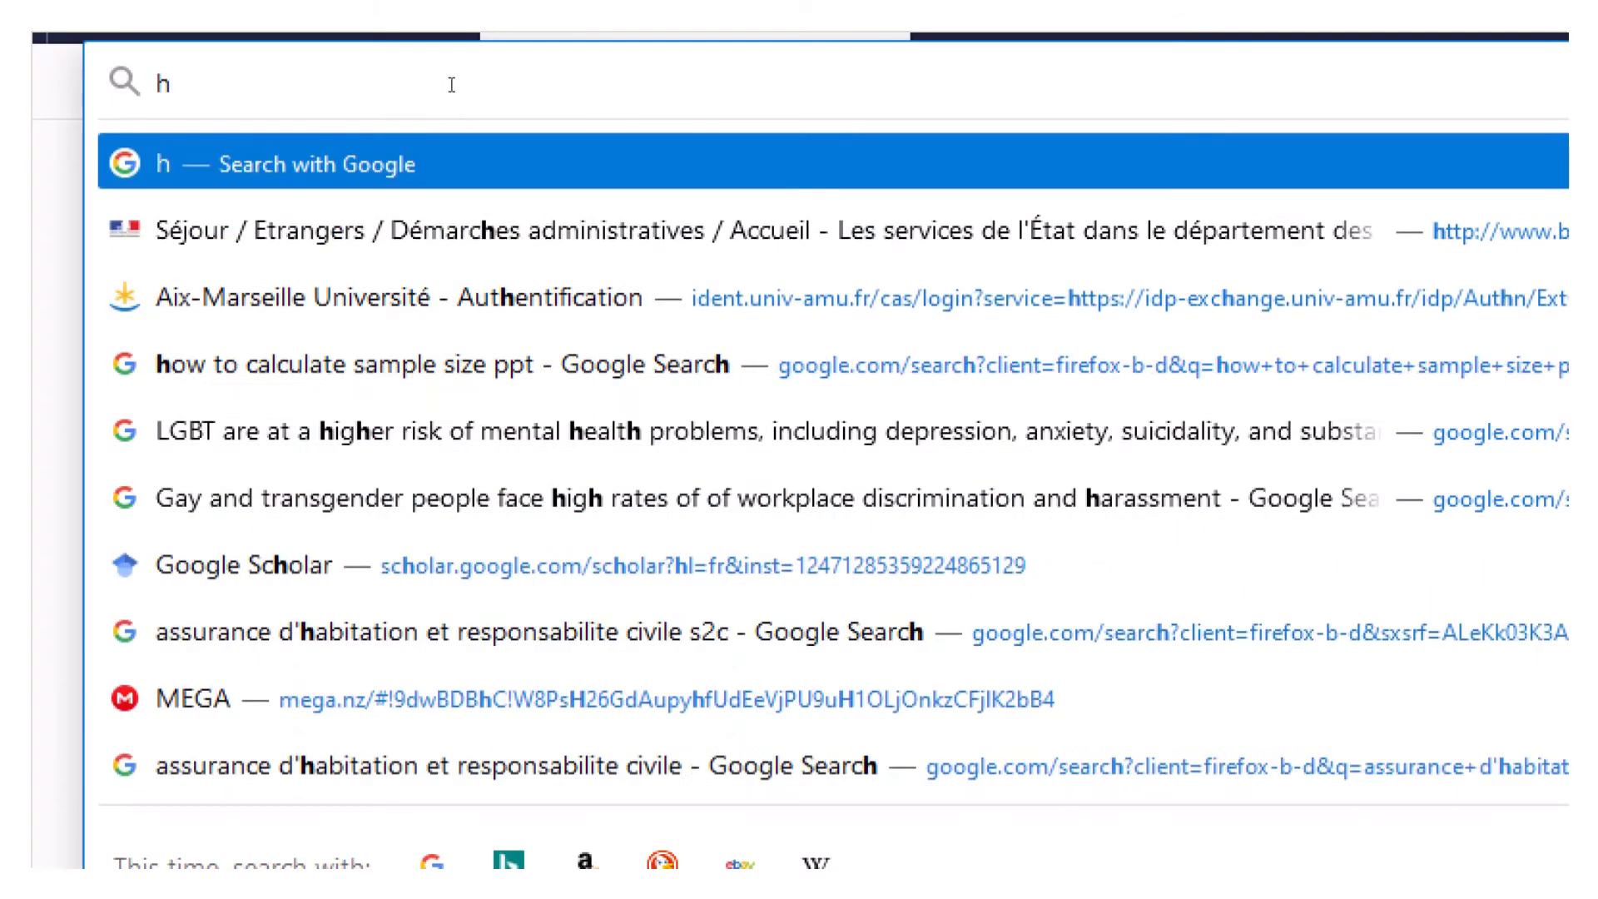
text(ttp)
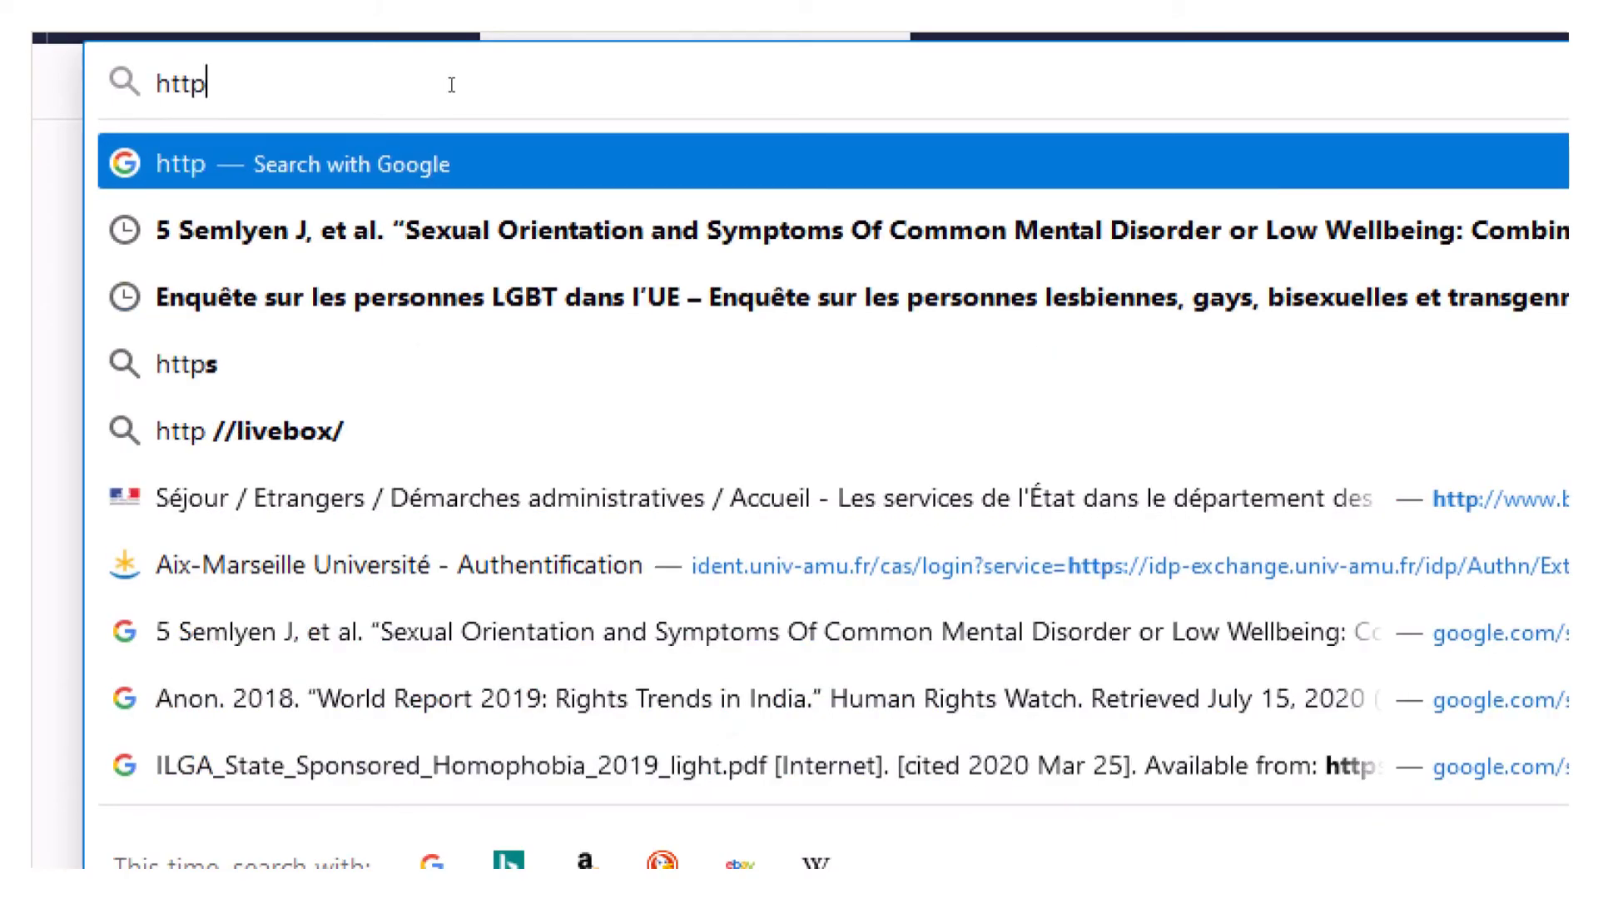
text(://)
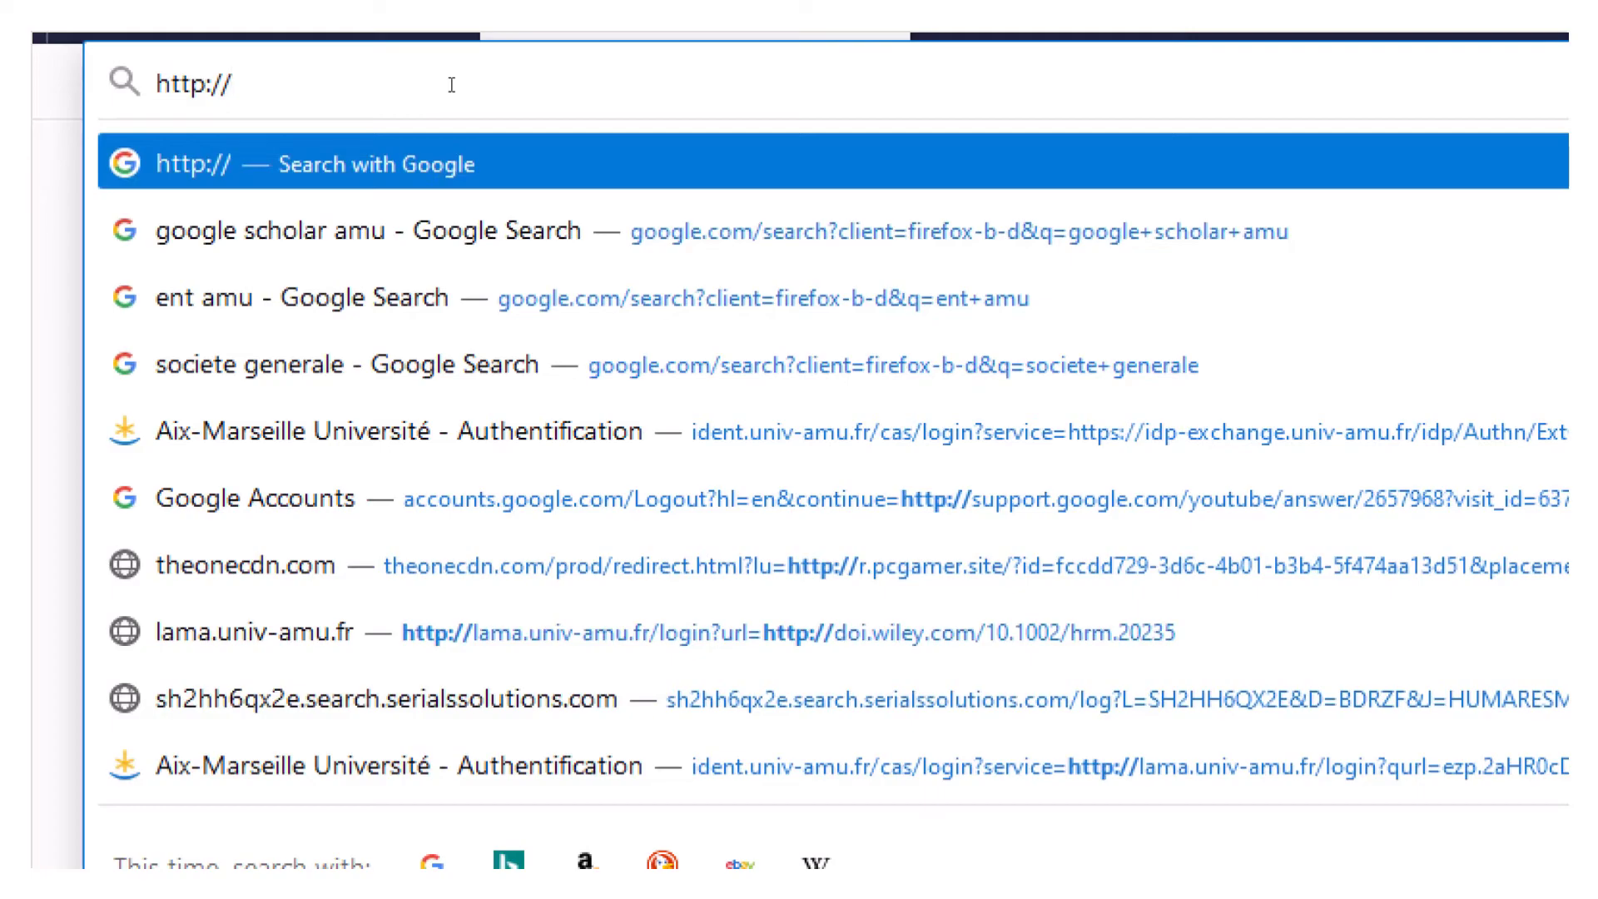
text(my)
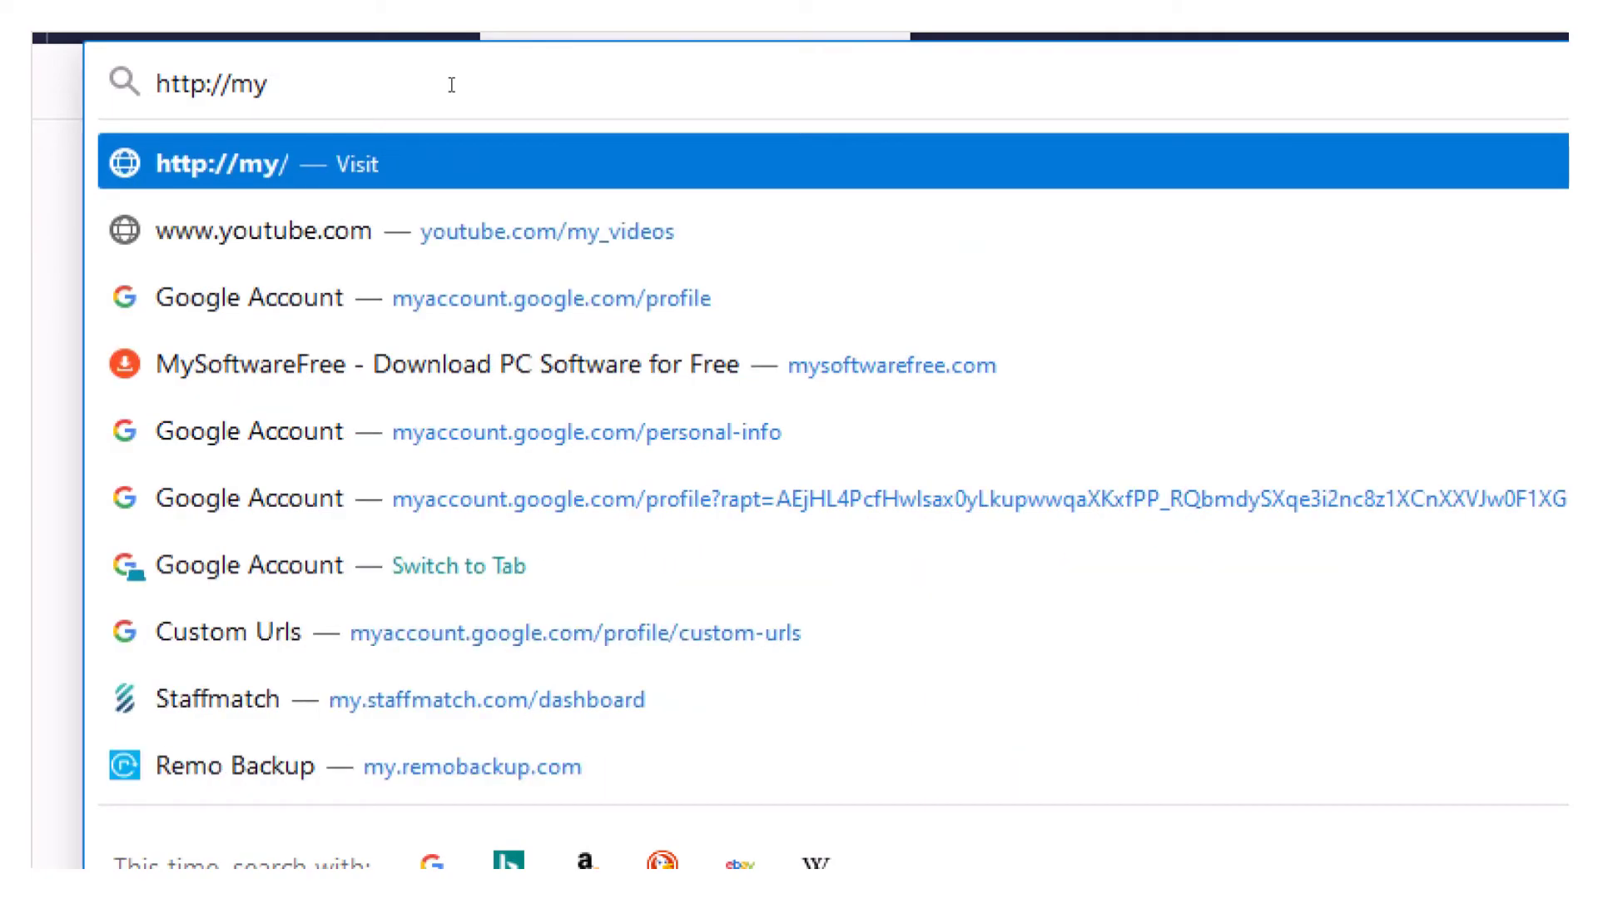
text(accoun)
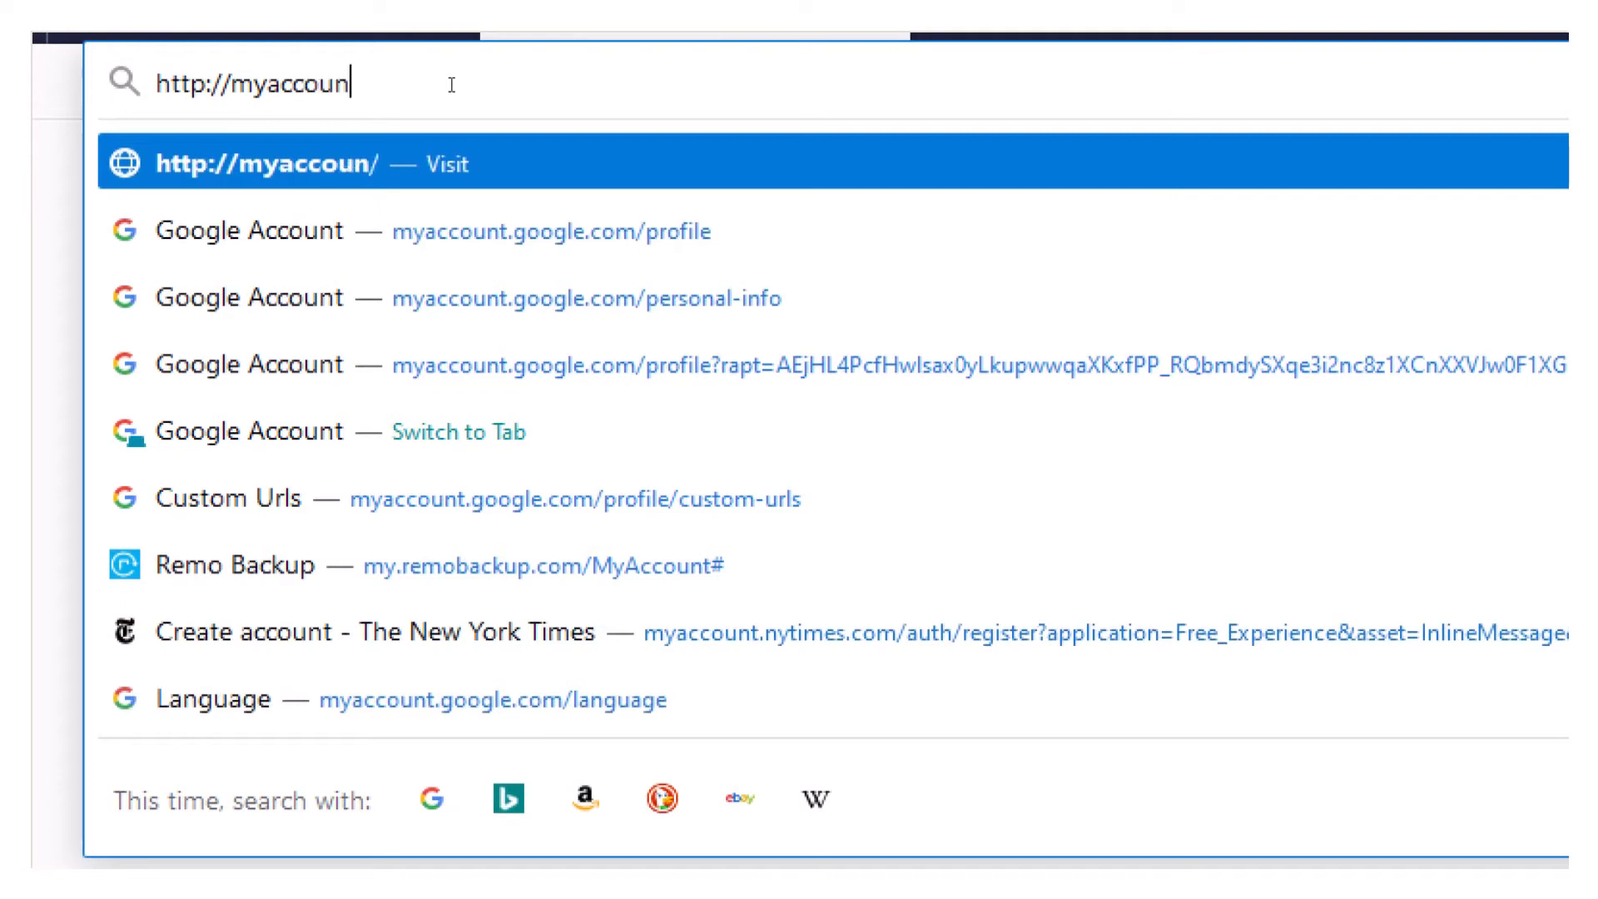
text(t.)
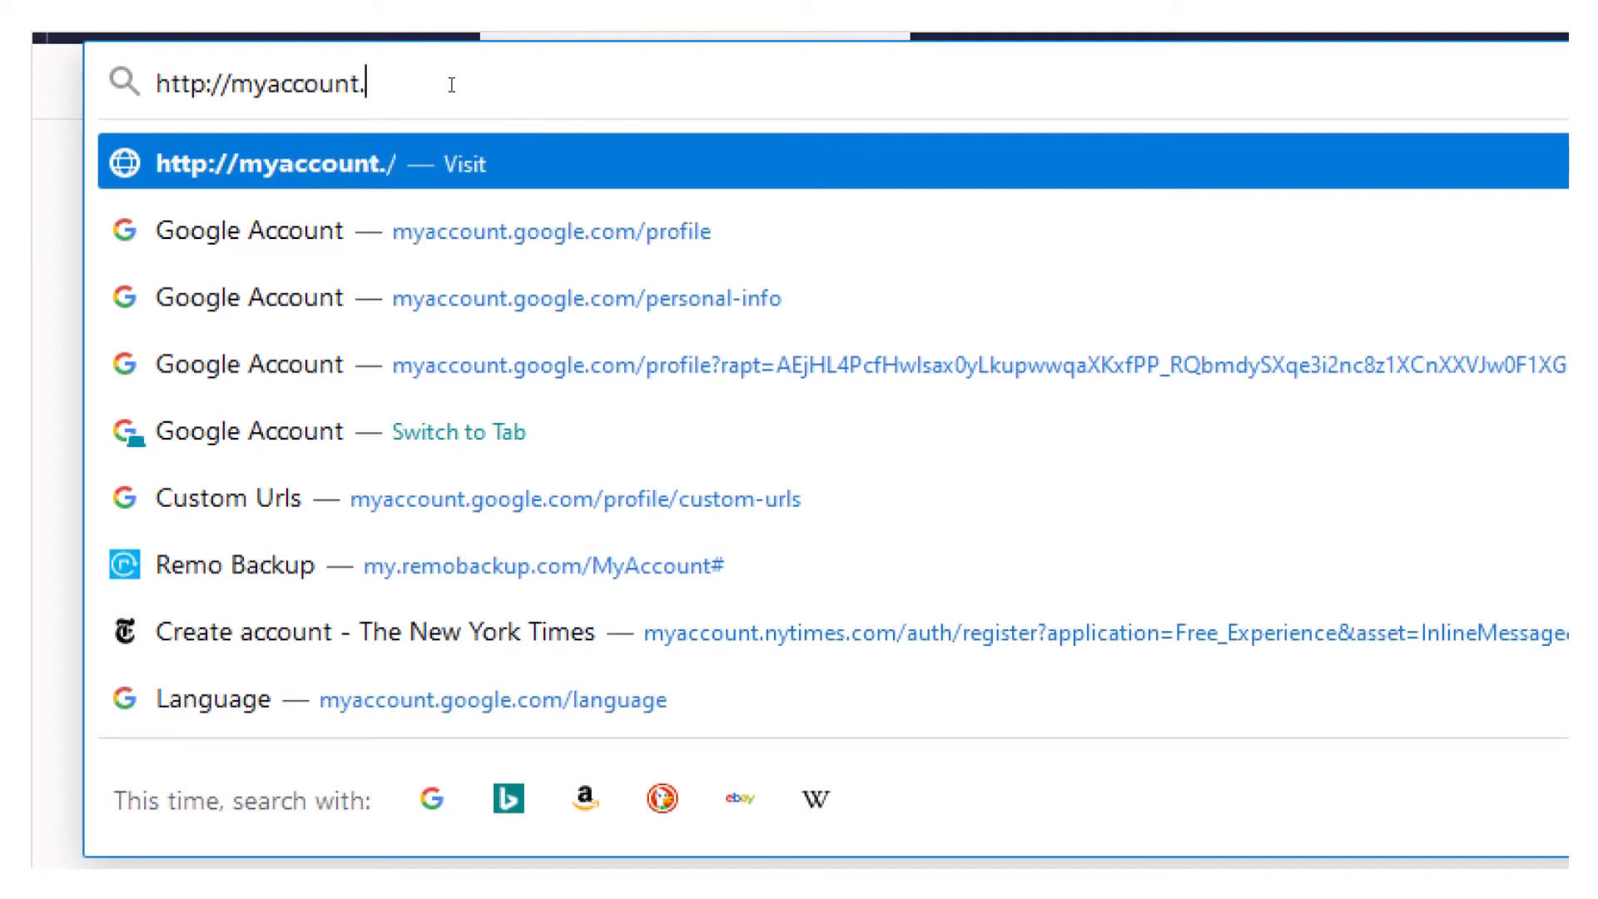
text(goog)
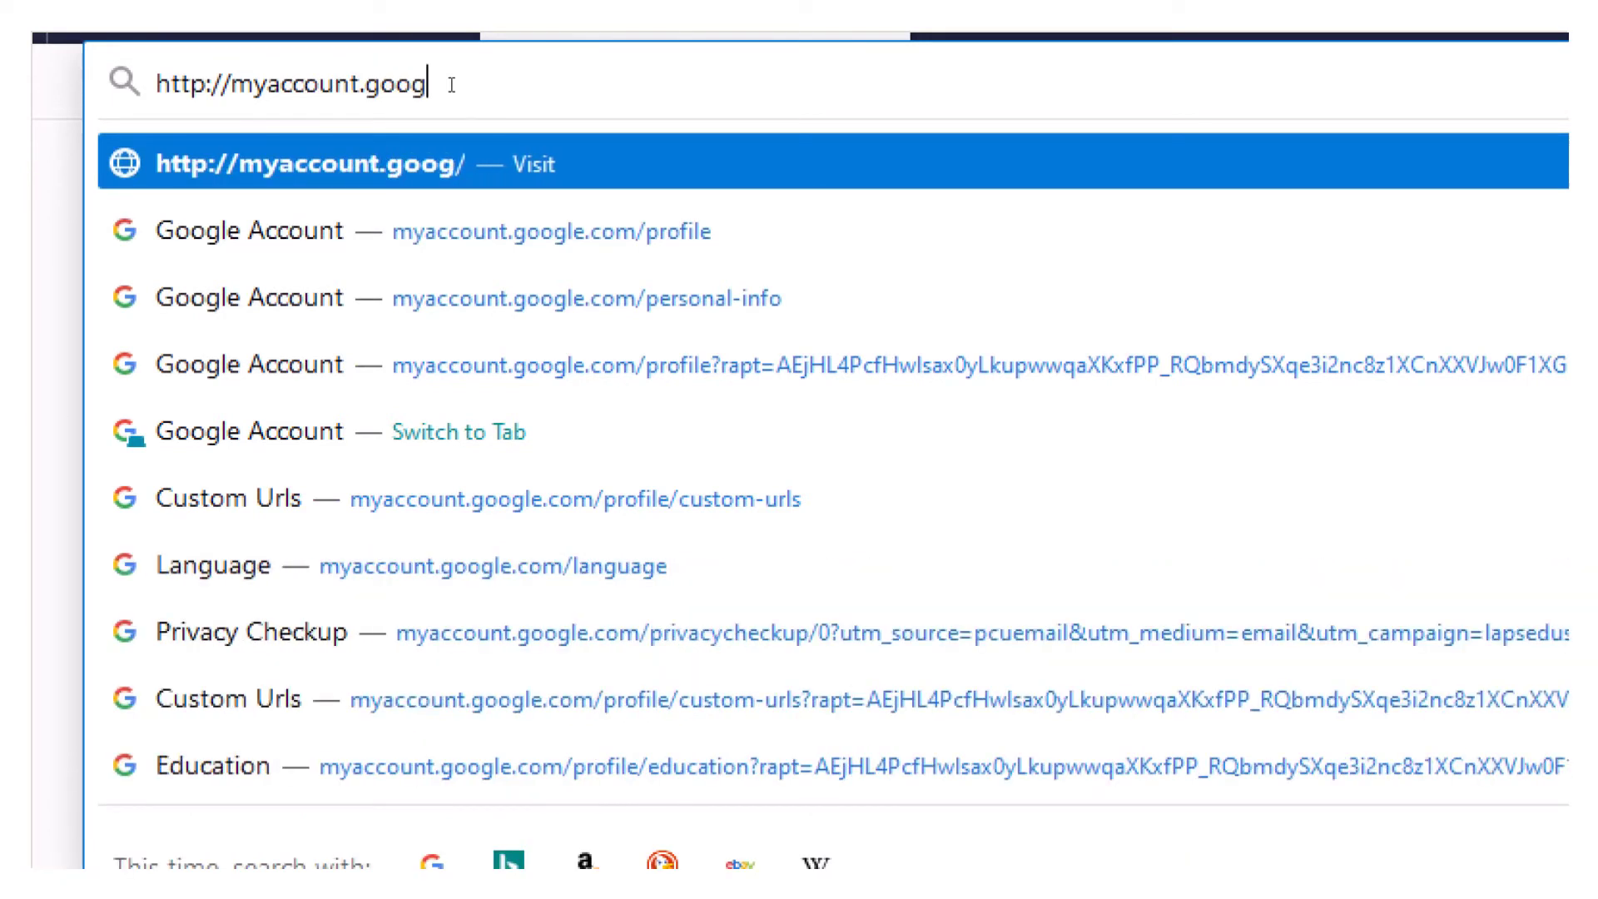
text(le.co)
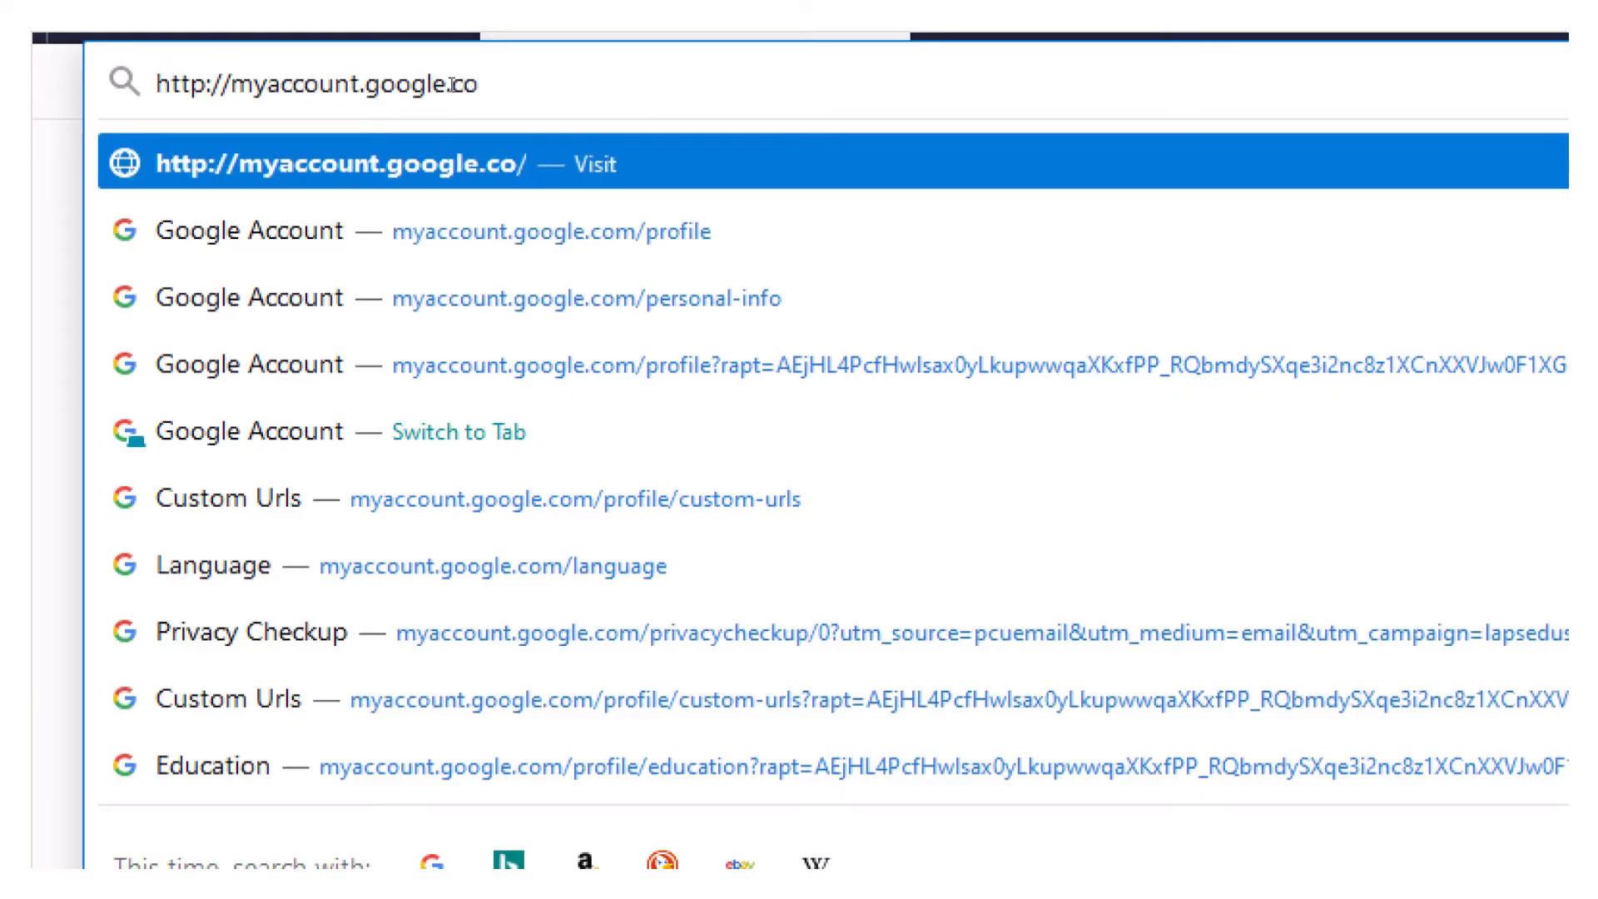
text(m/)
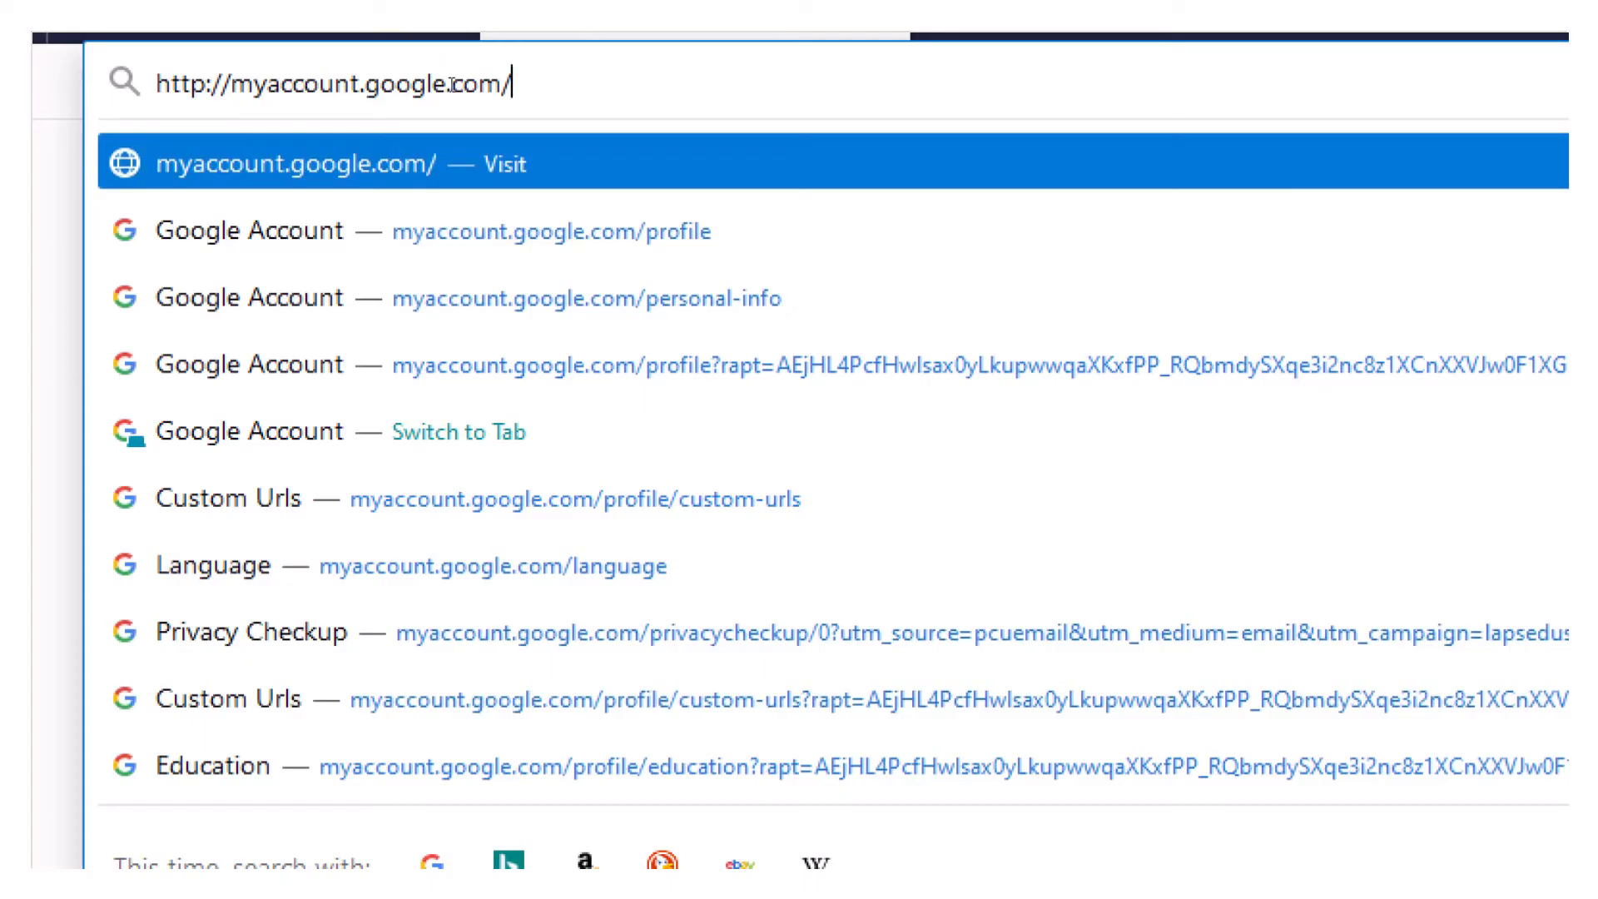
text(per)
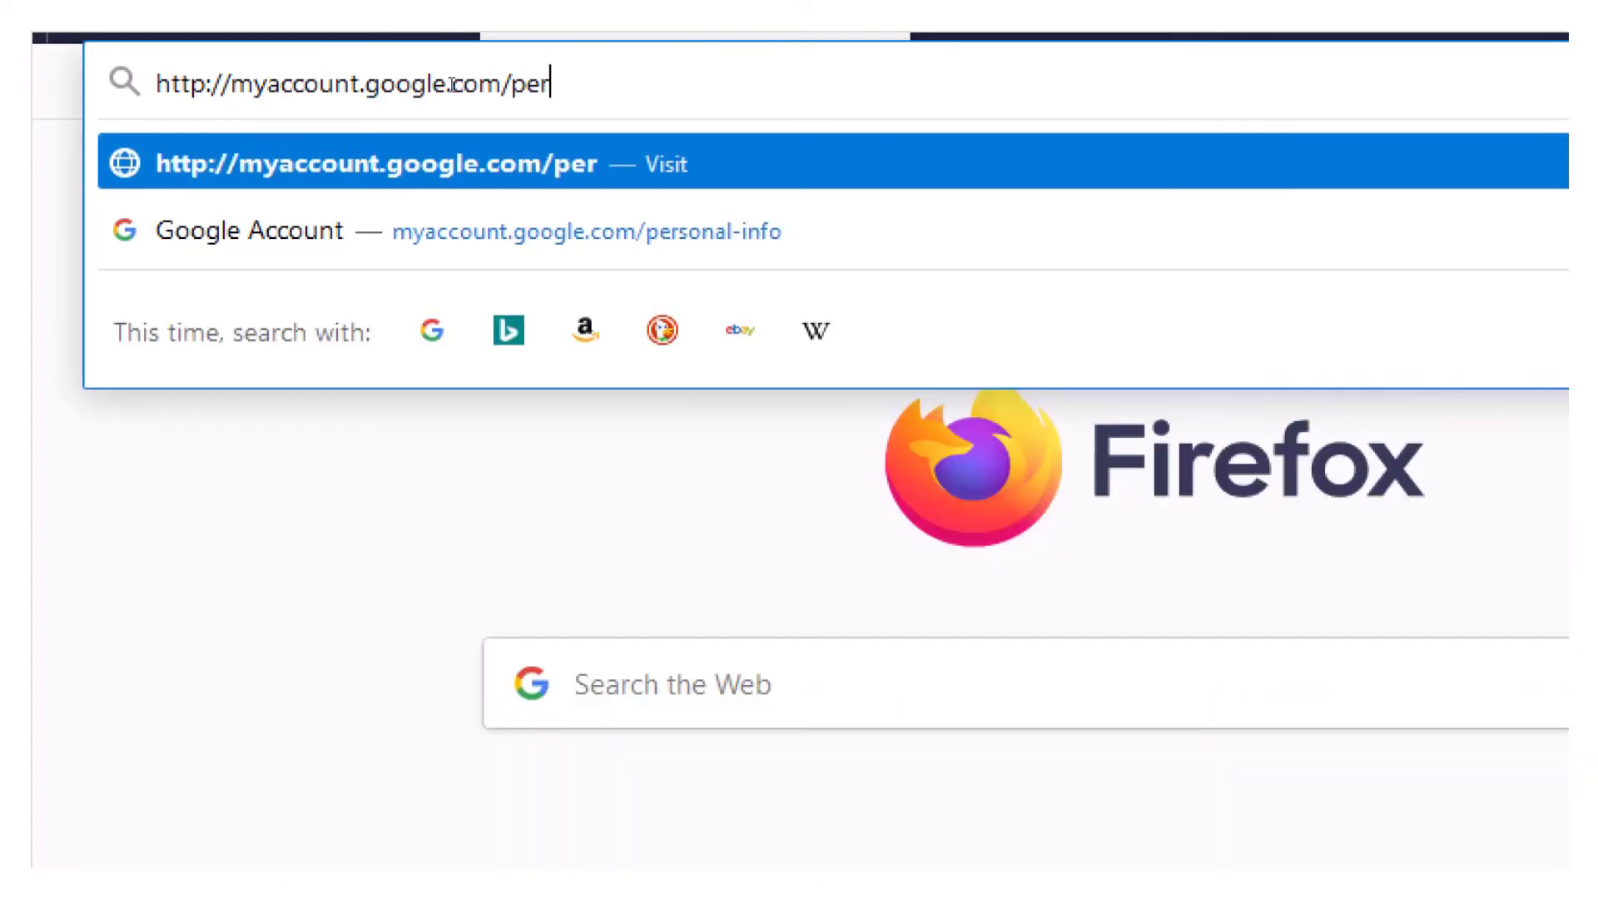
text(son)
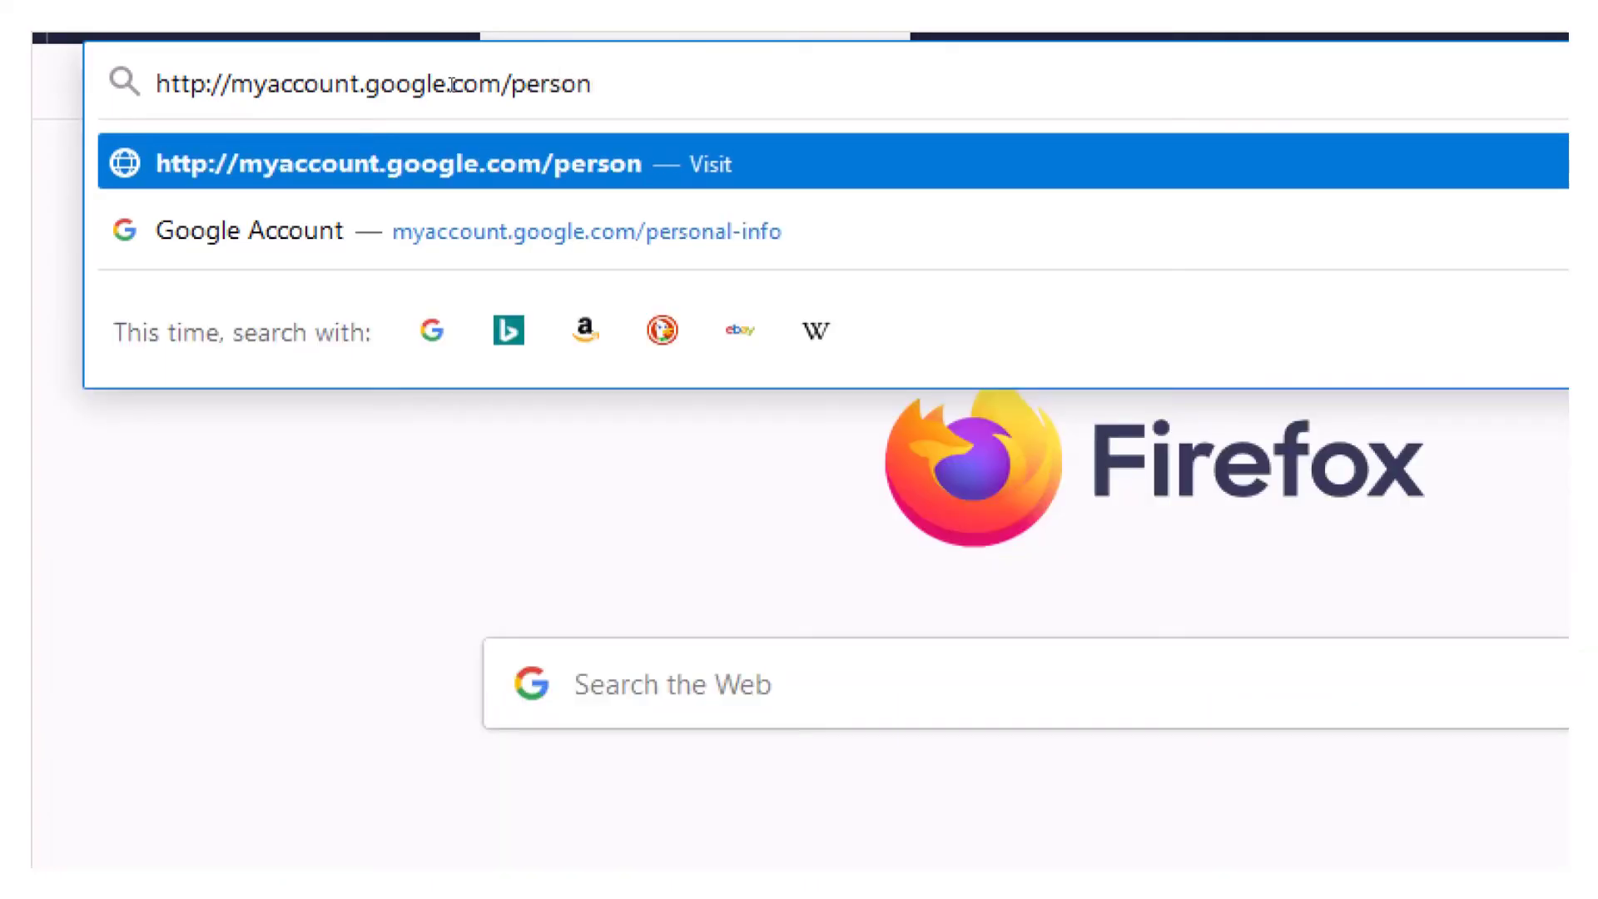
text(al-i)
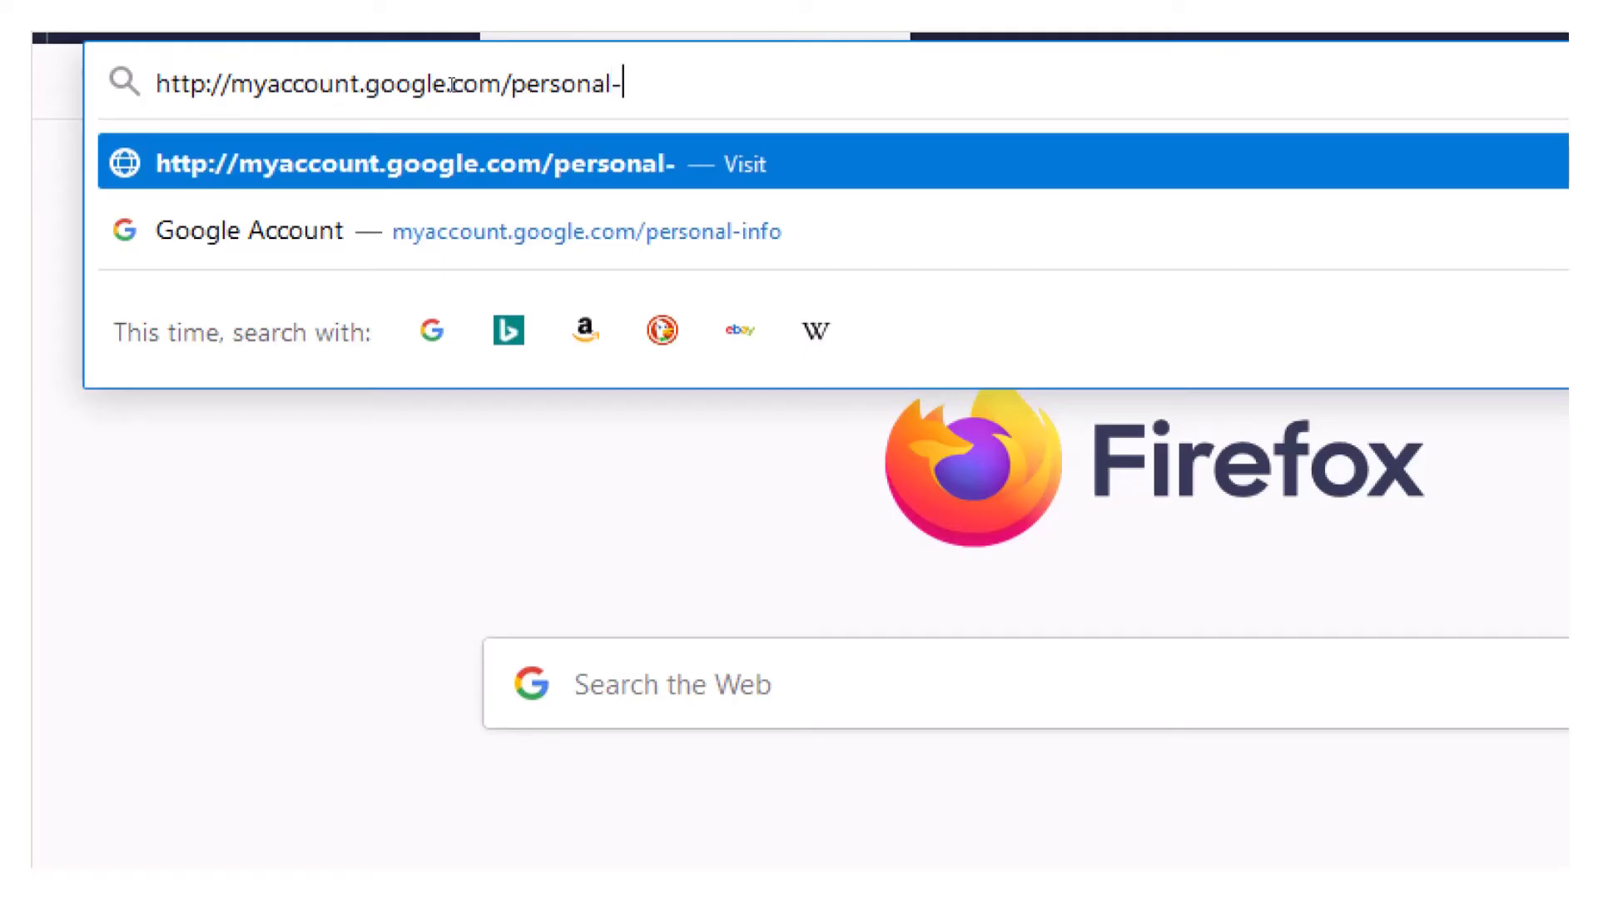
text(nfo)
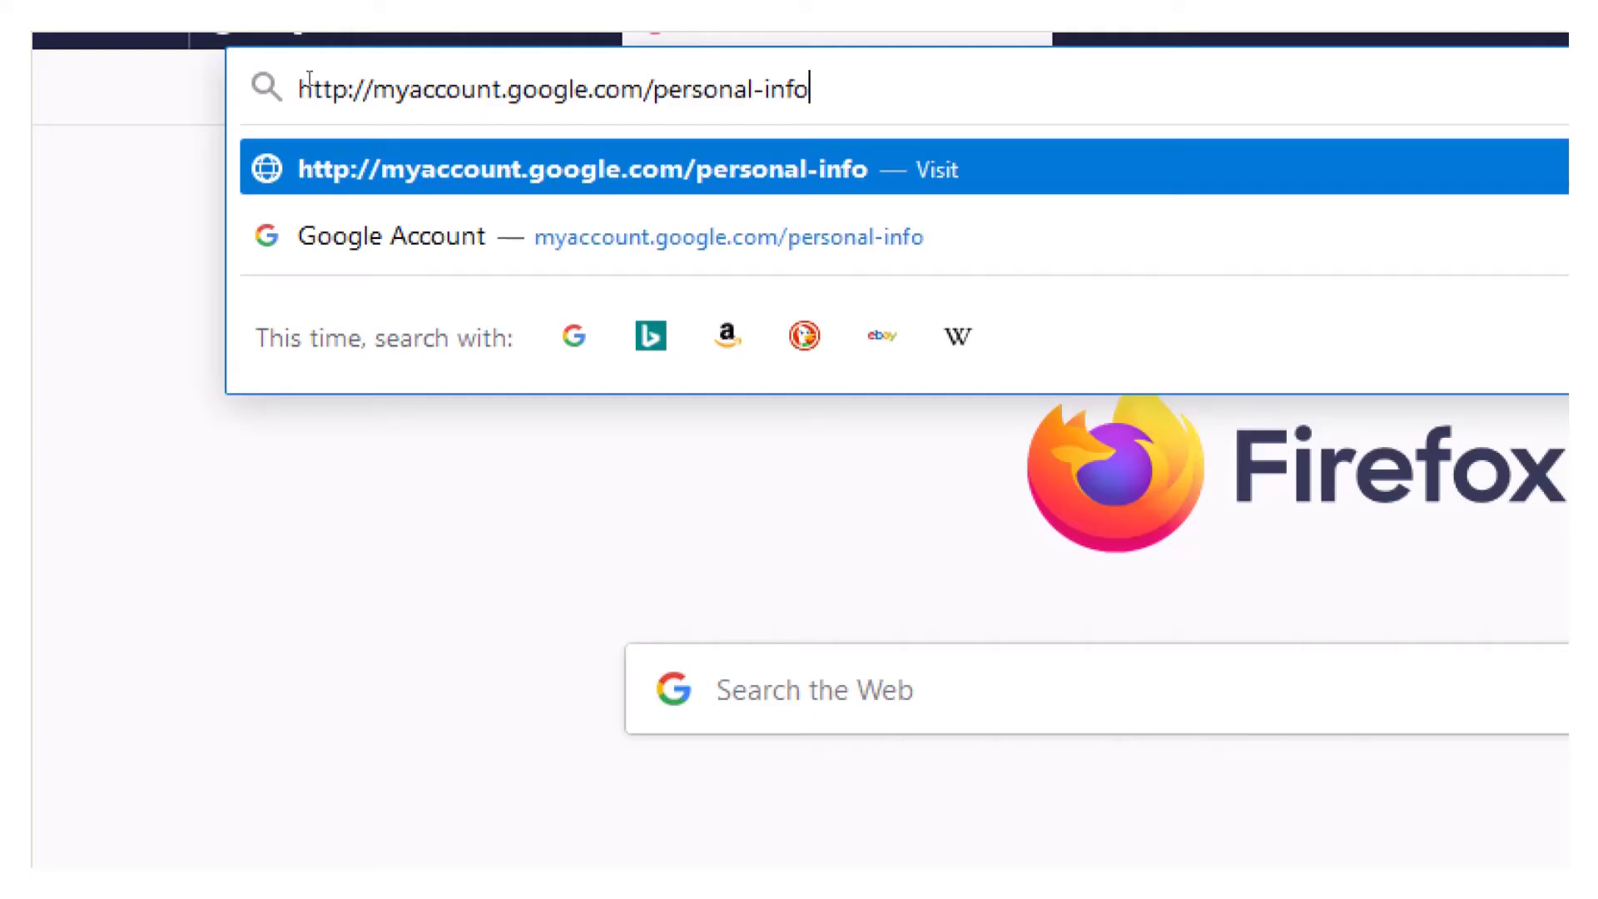
key(Return)
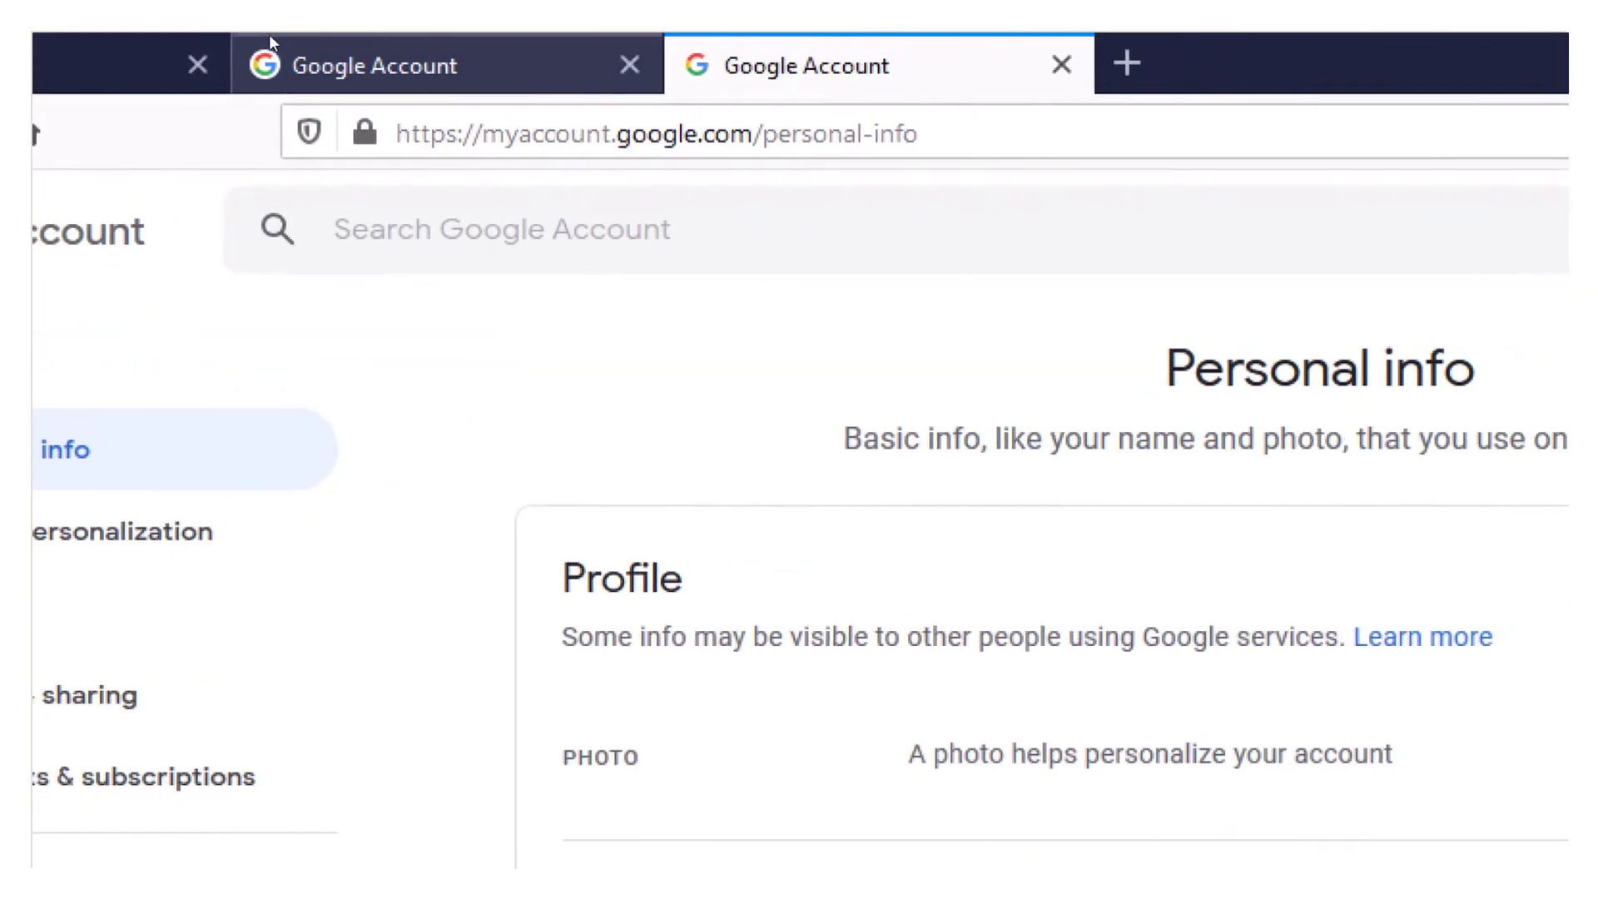
- Glance back at the Data & personalization tab, return to Personal info and open About me from the Choose what others see section
click(291, 53)
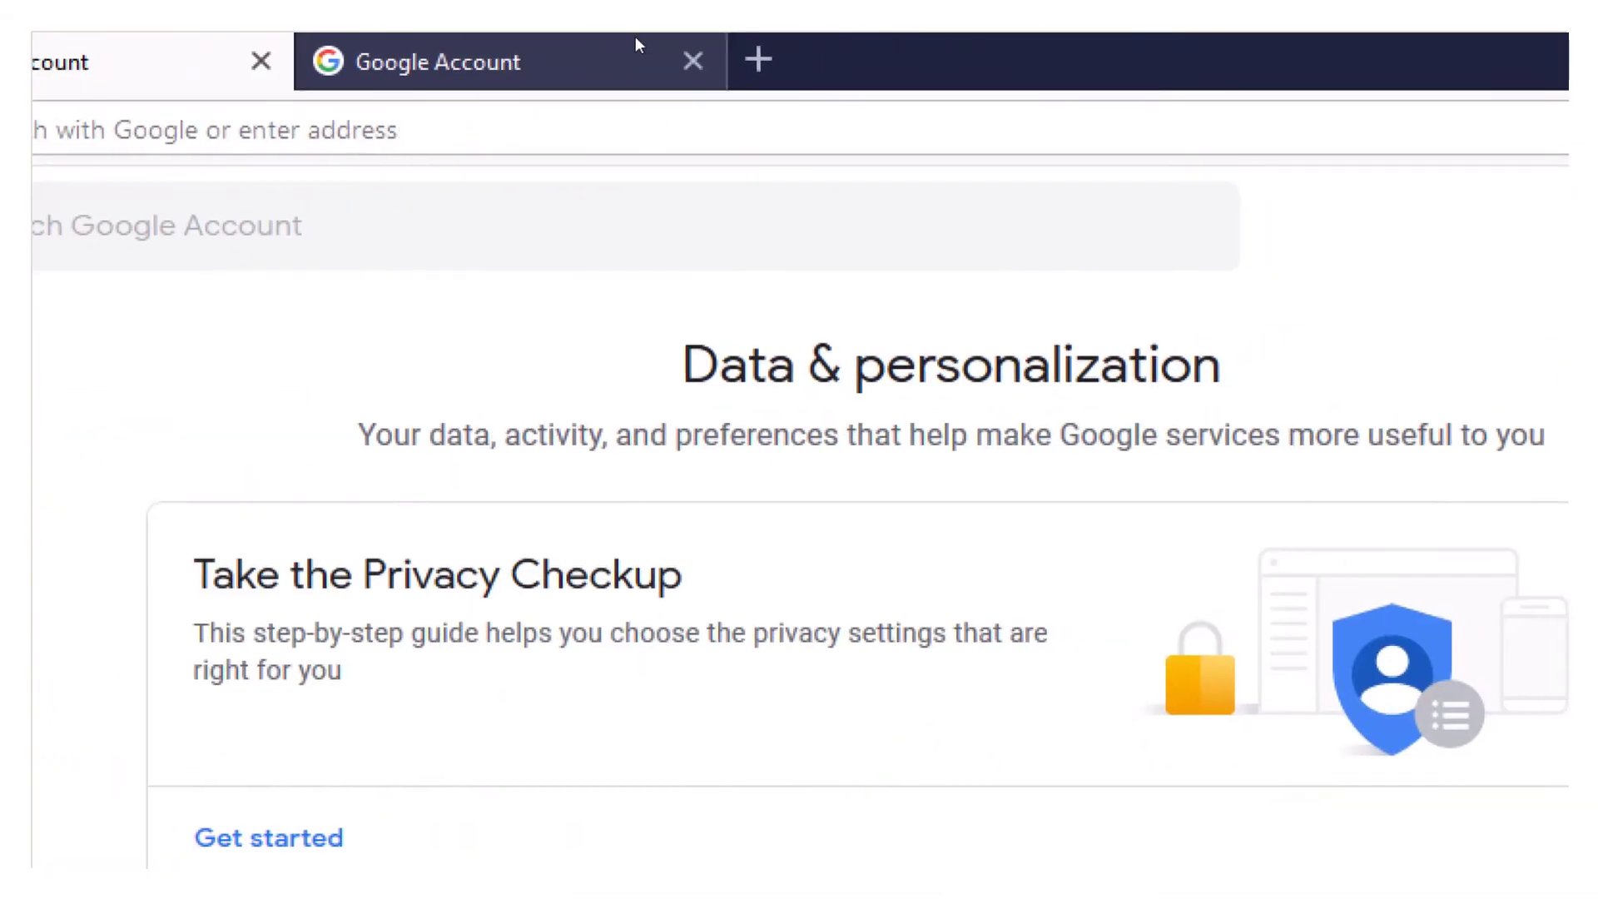
click(631, 39)
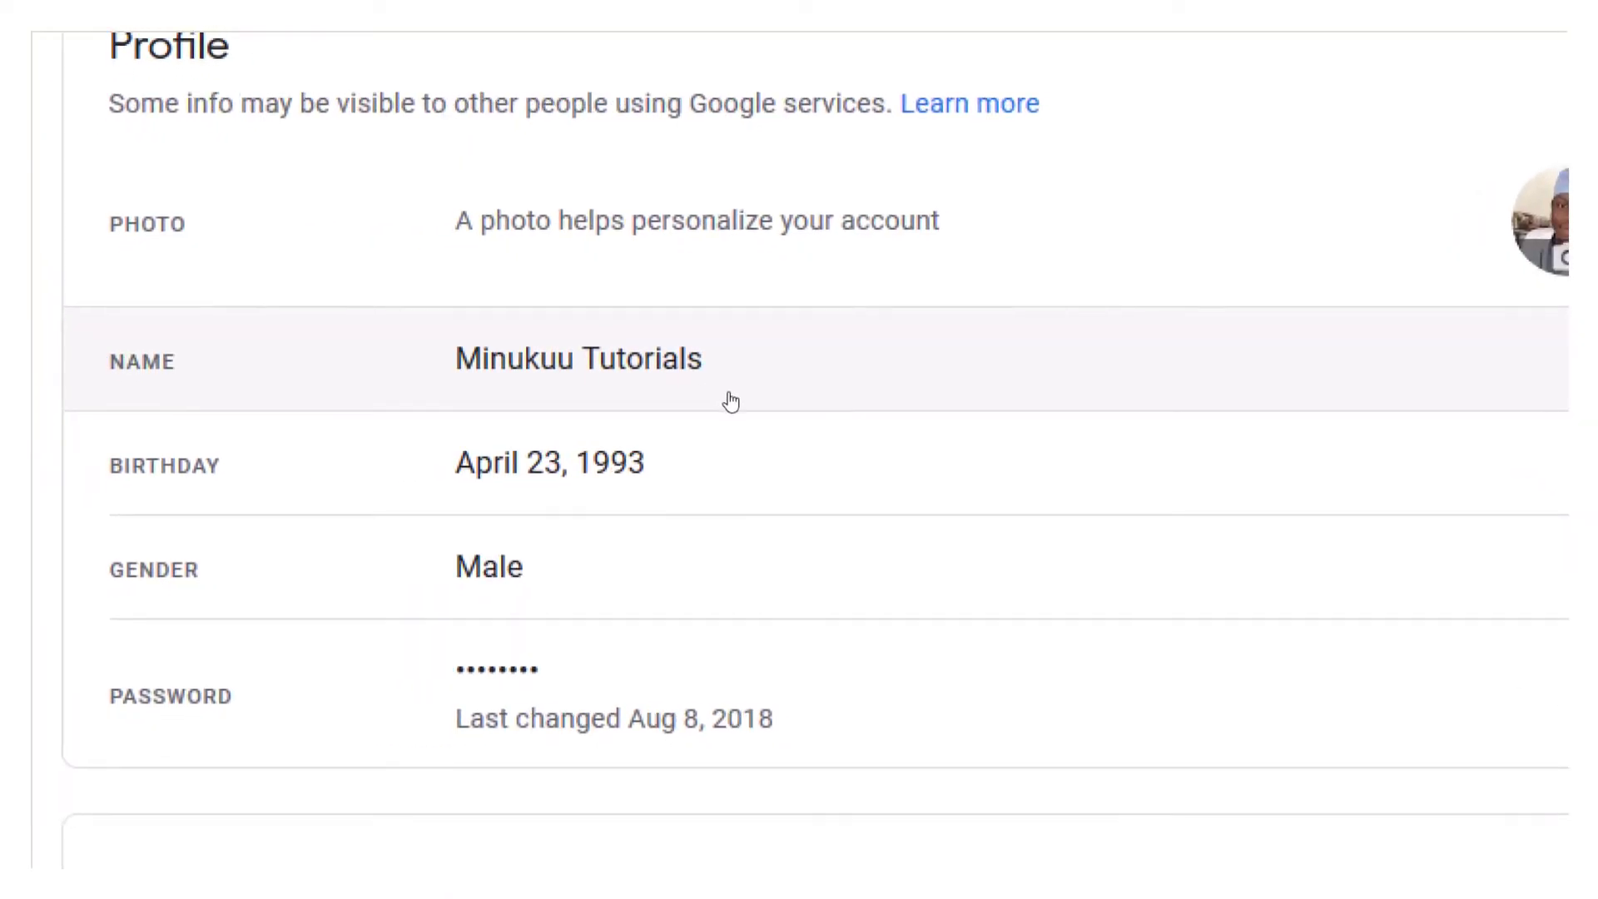
scroll(744, 426, down, 3)
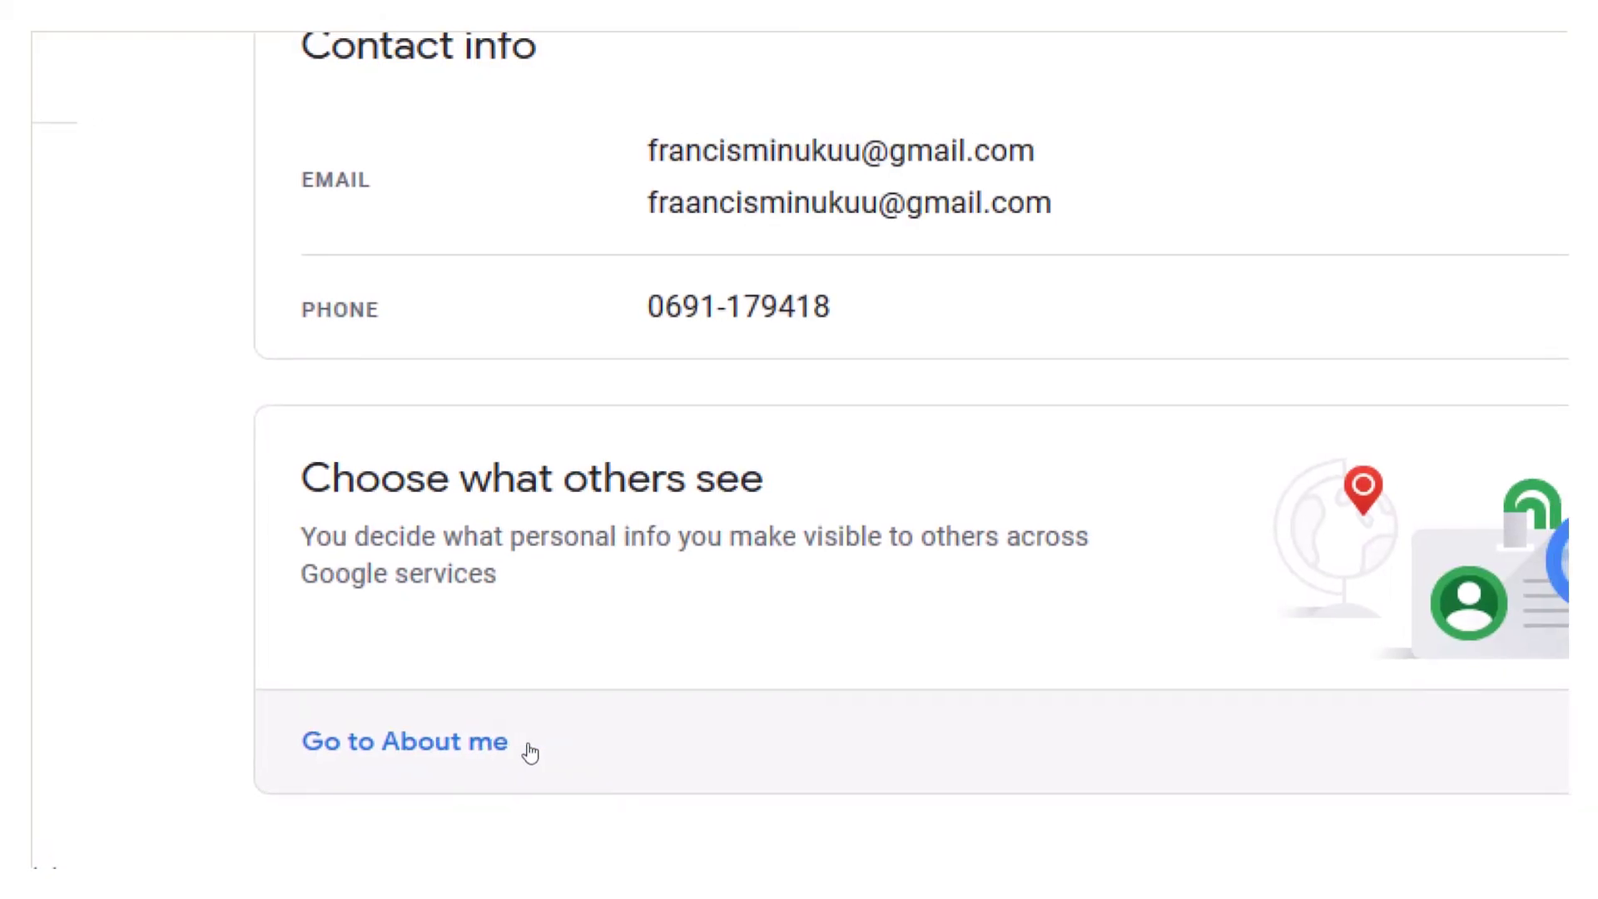
click(510, 750)
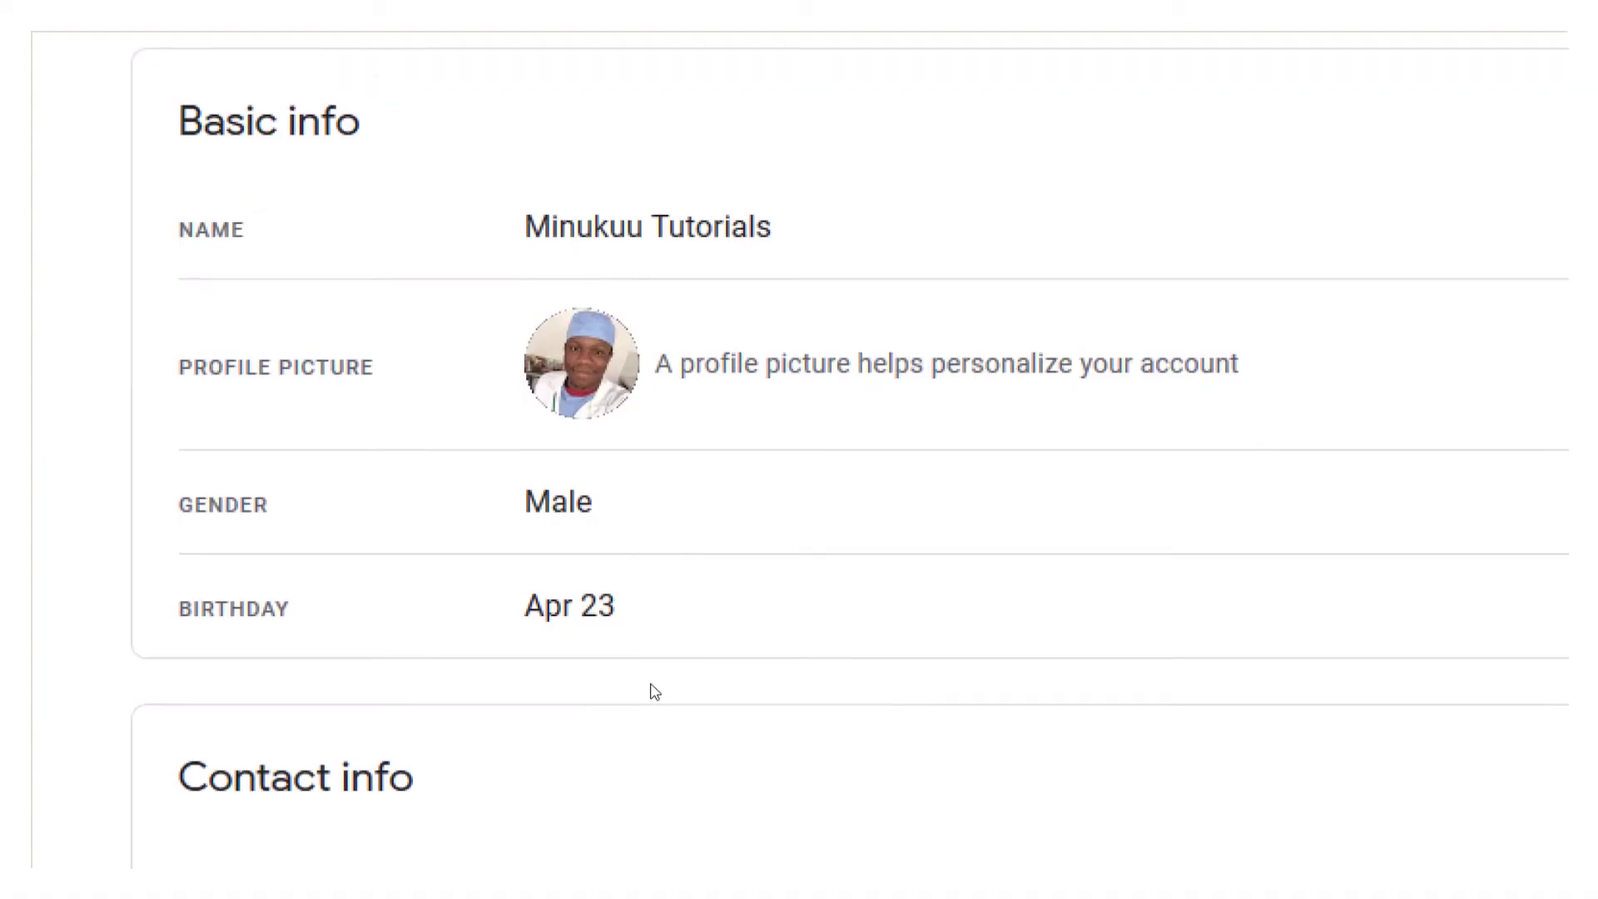
- Find the YouTube custom URL entry in the About section of the About me page and open its details
scroll(655, 693, down, 2)
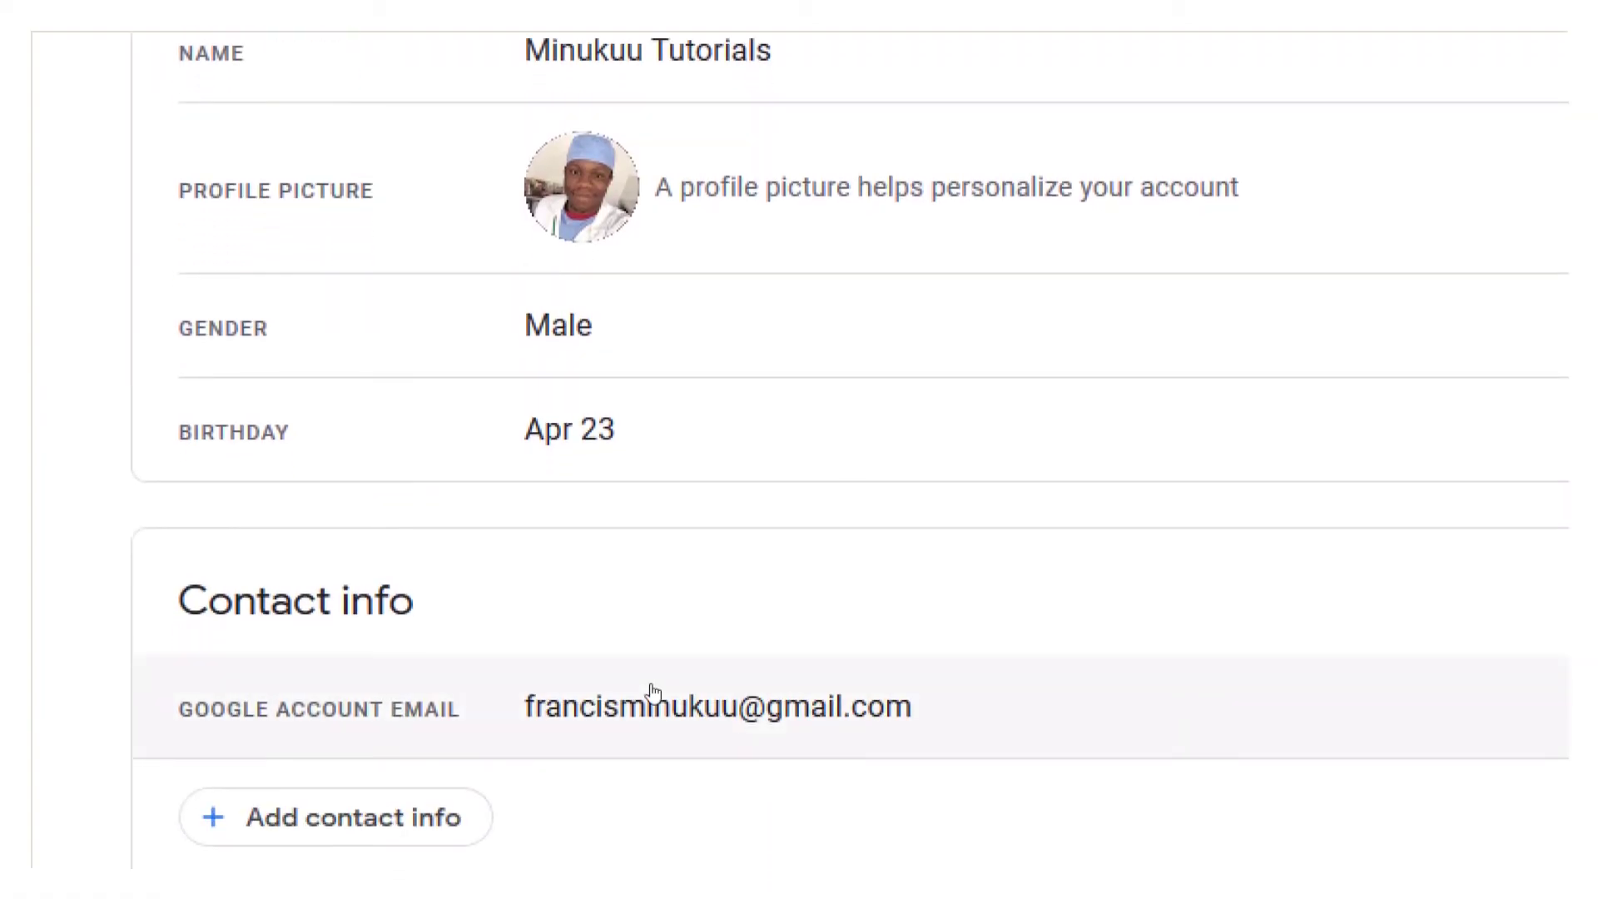
scroll(653, 691, down, 1)
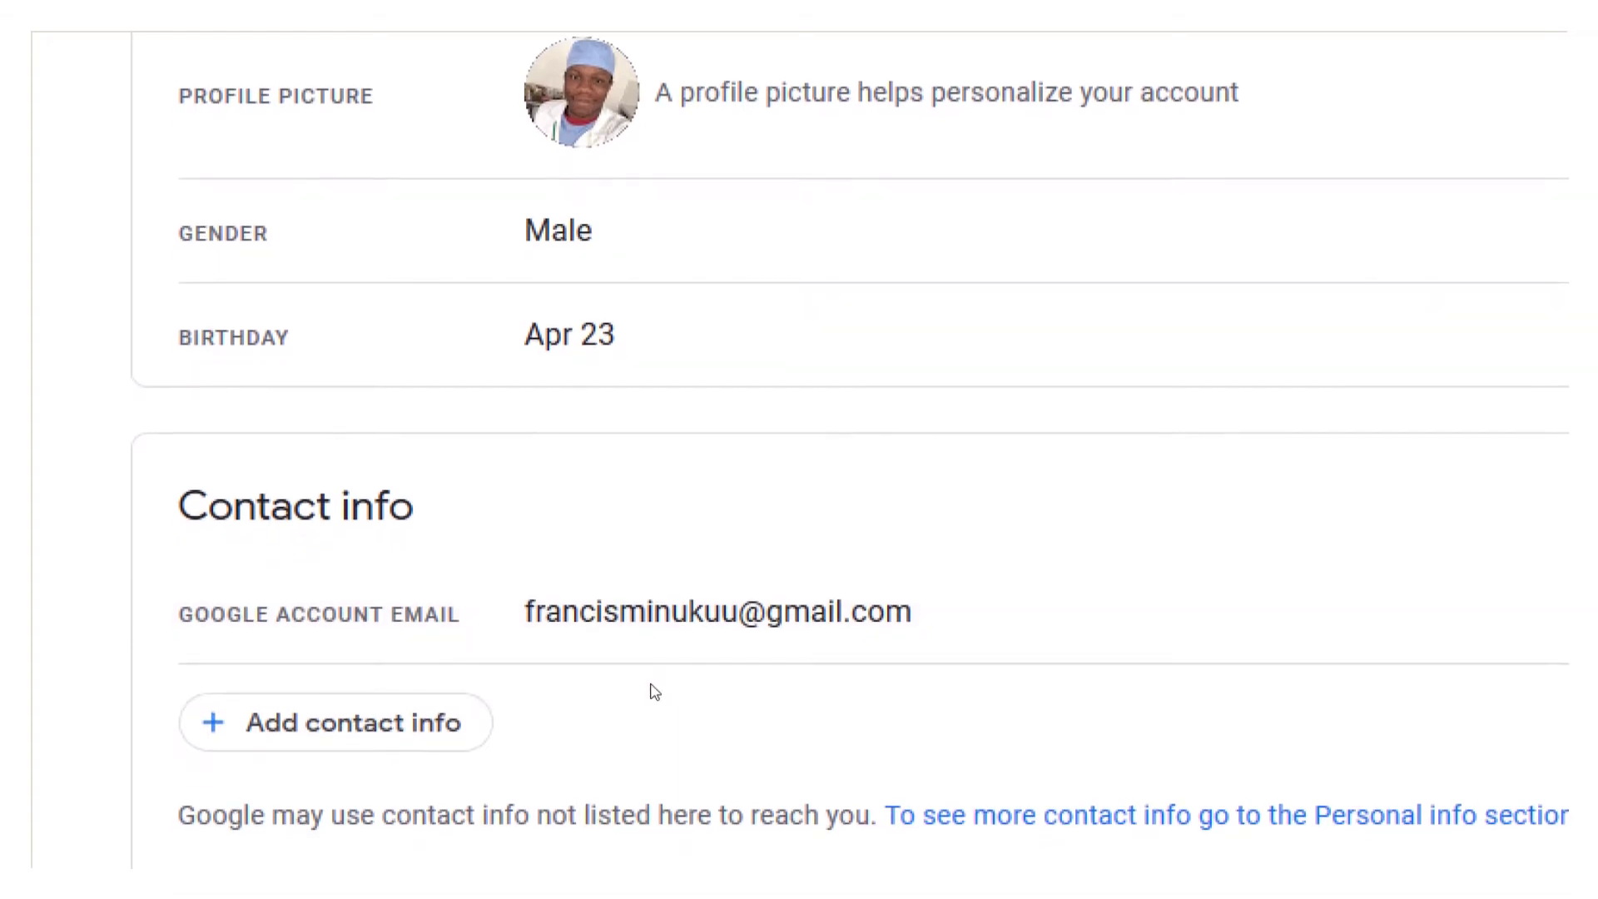
scroll(655, 693, down, 5)
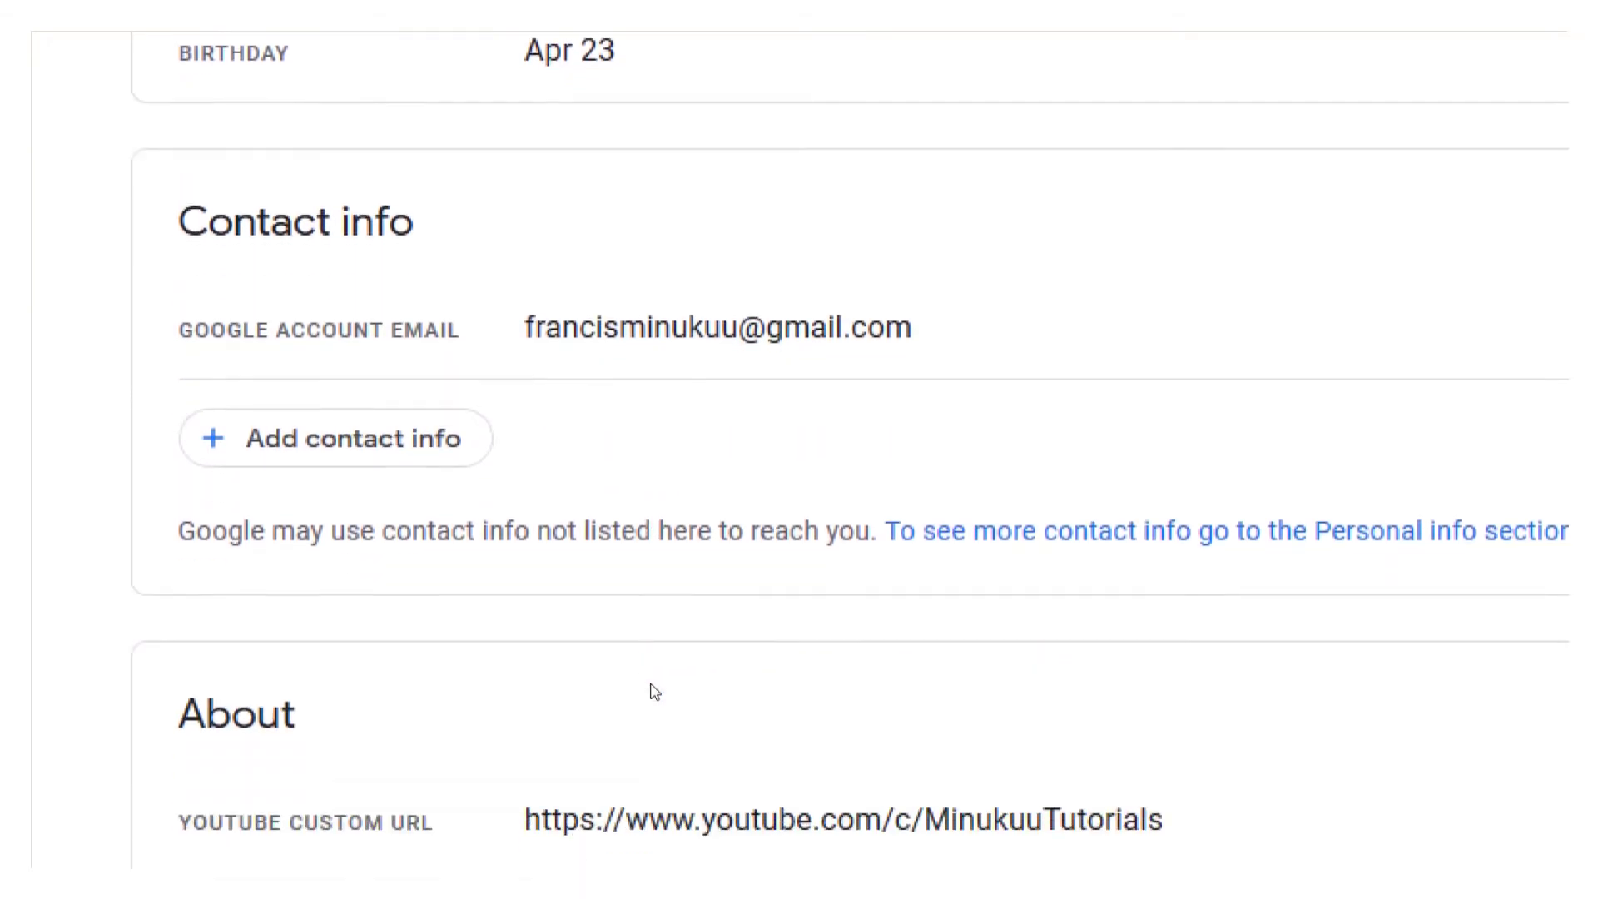
scroll(653, 693, down, 5)
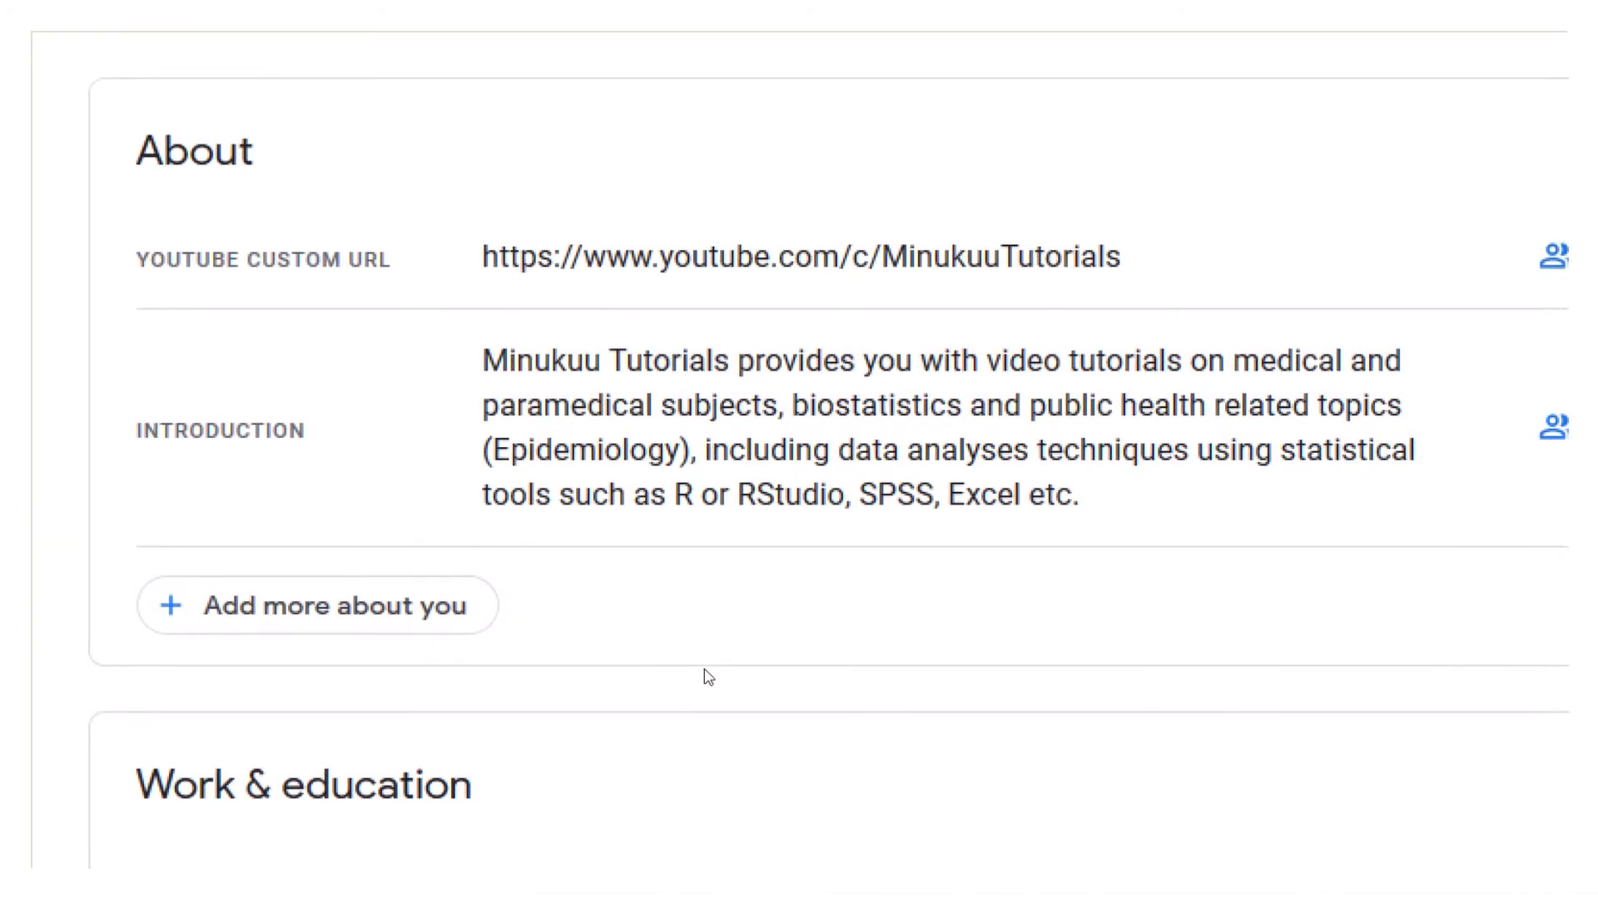
scroll(697, 471, up, 1)
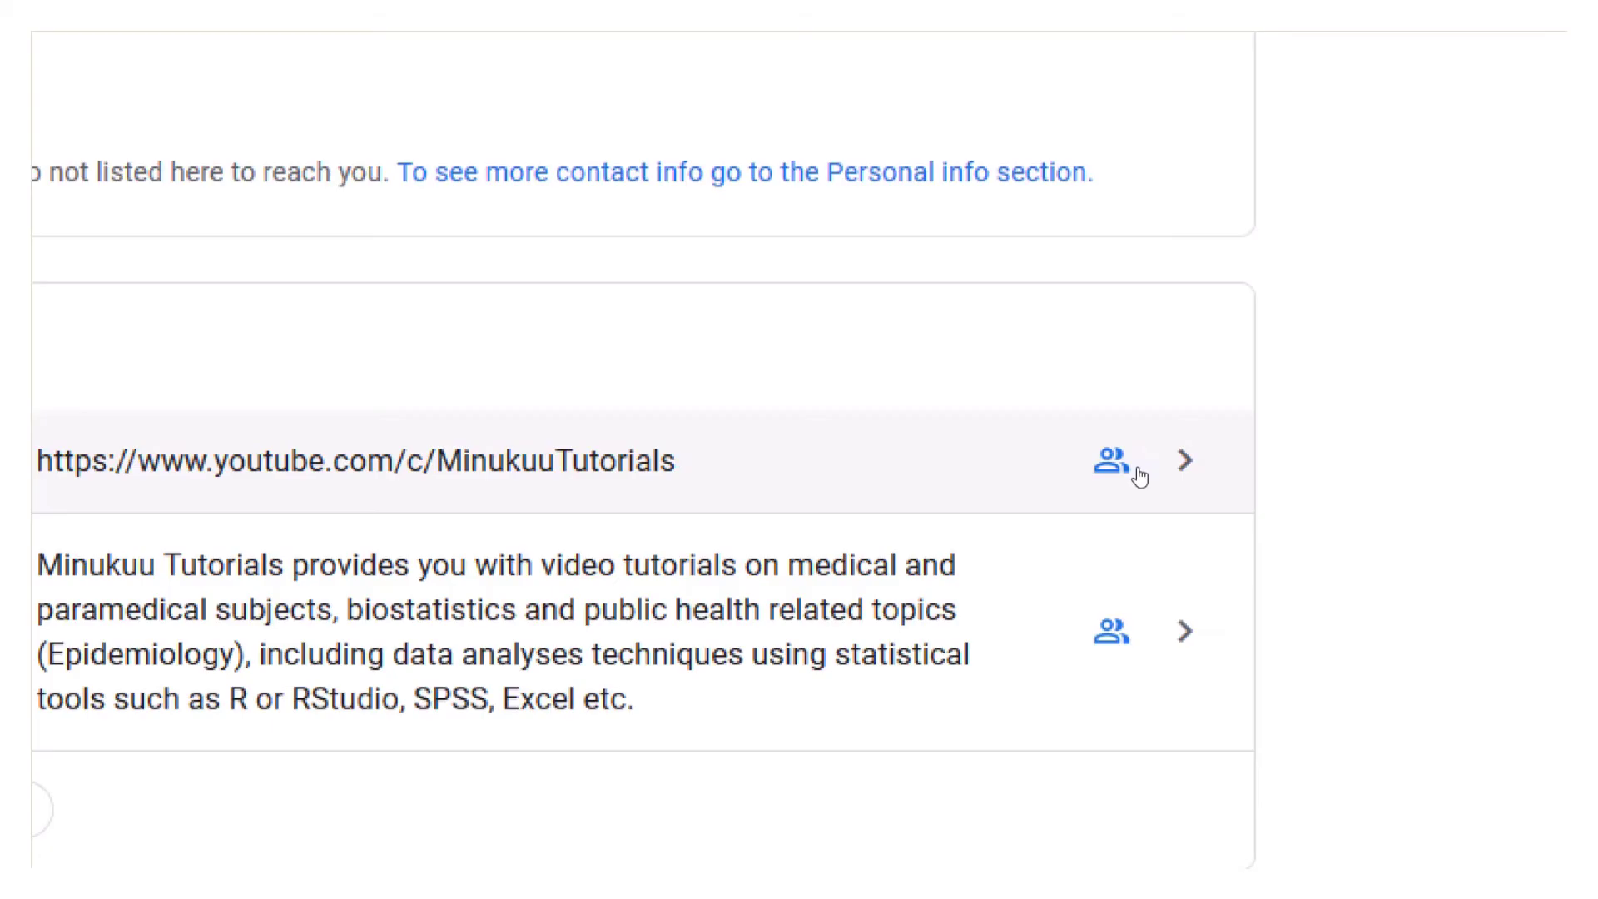
click(1179, 476)
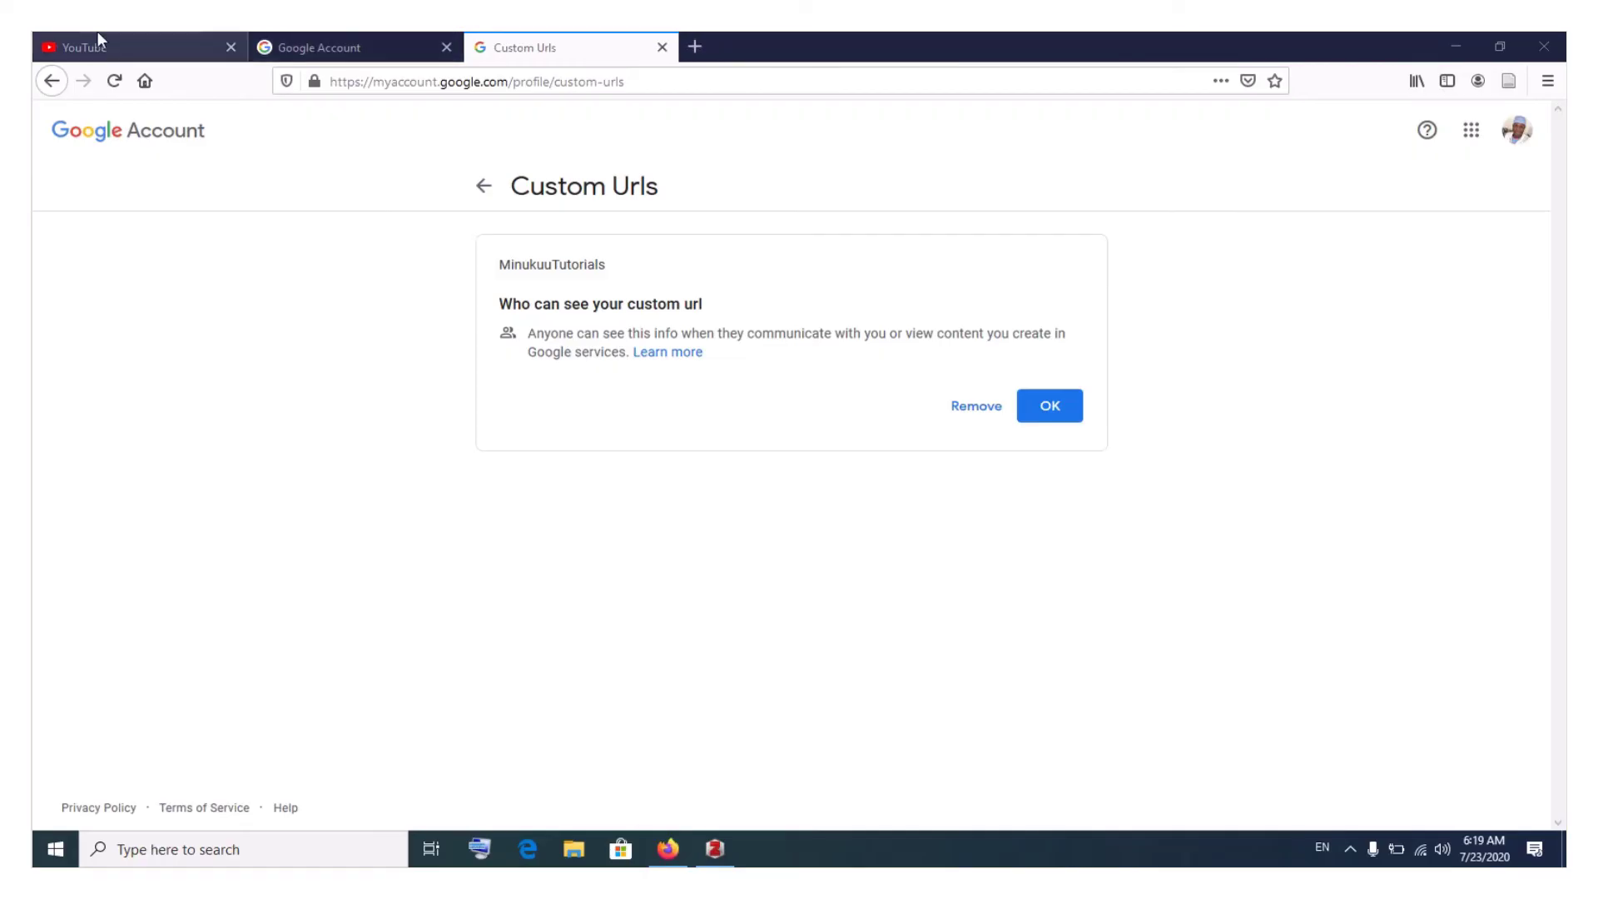
- Check the channel features page again, return to Custom Urls, and load youtube.com in a new browser tab
click(134, 48)
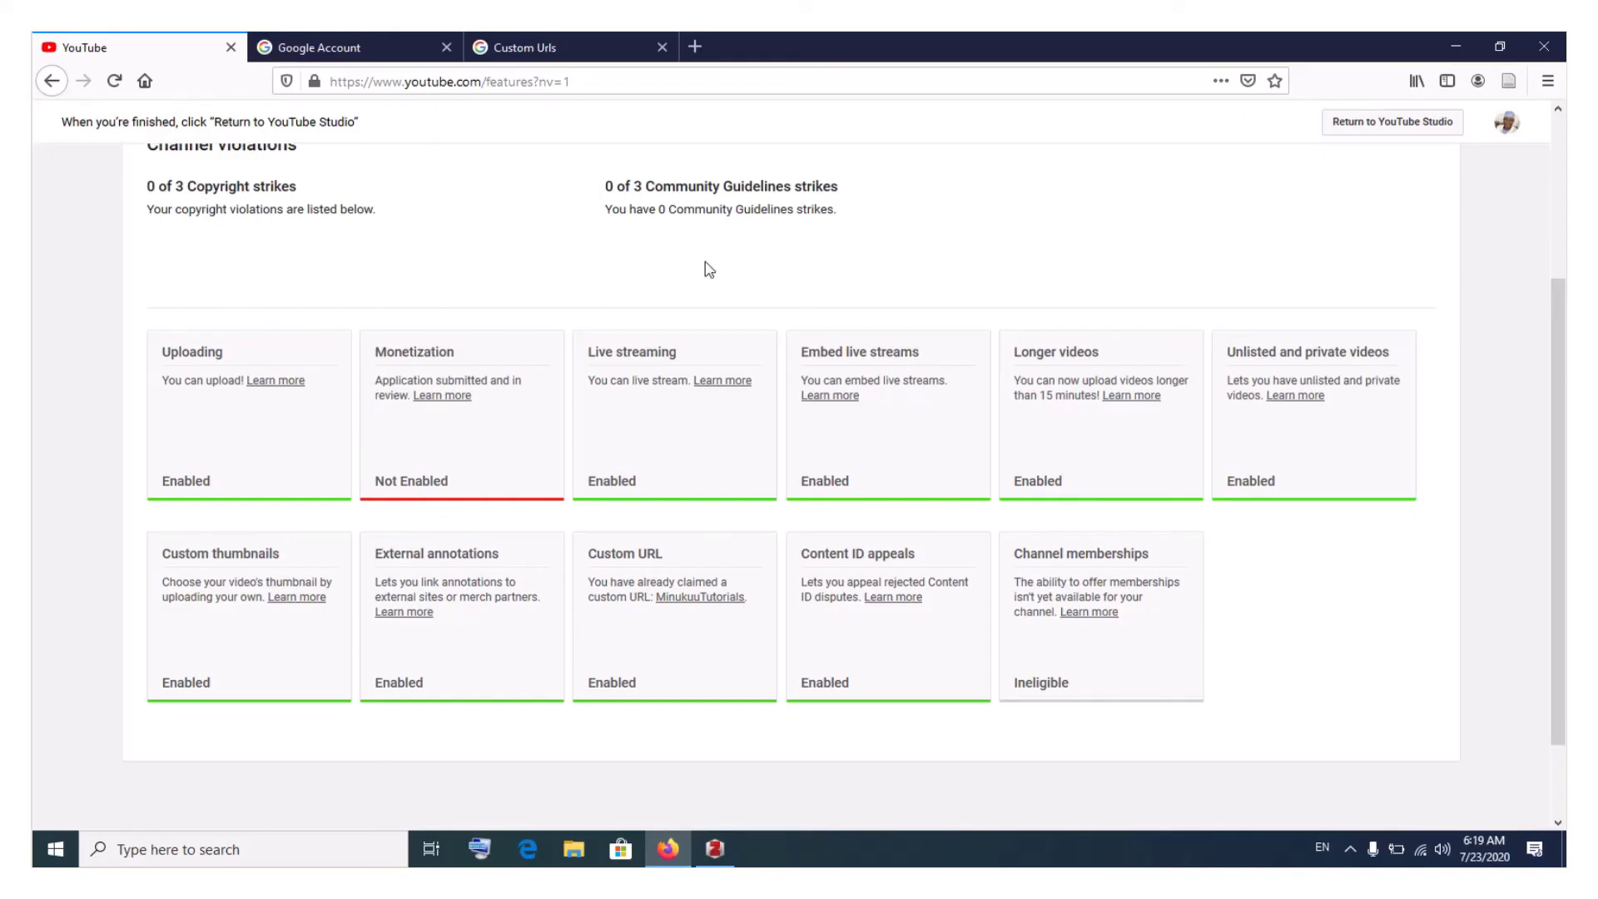
click(580, 51)
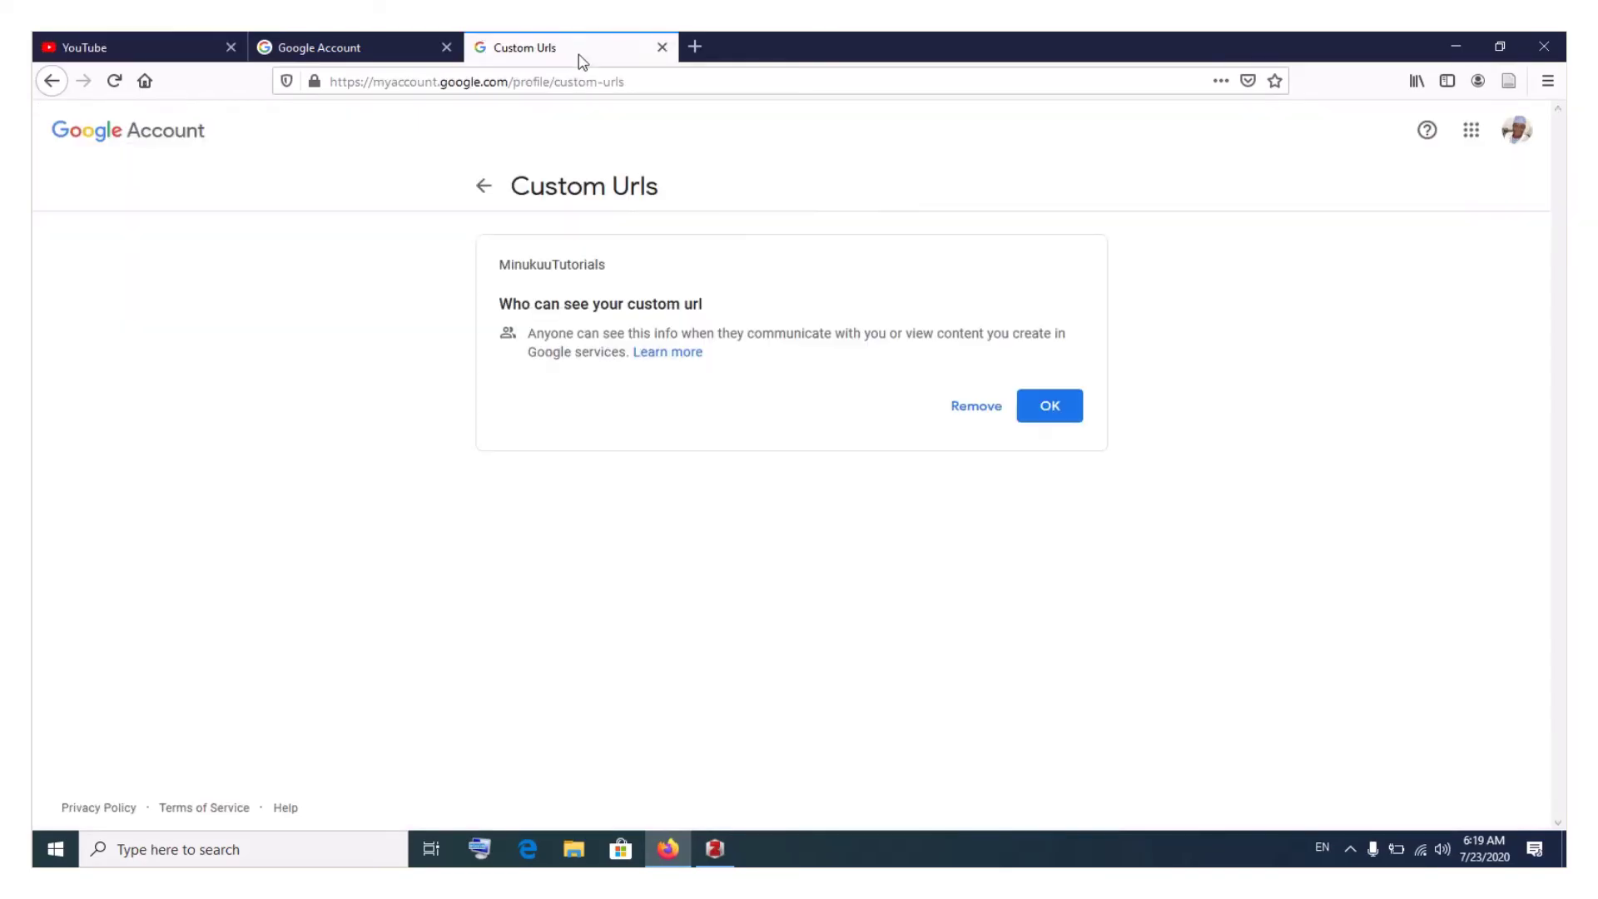
click(695, 46)
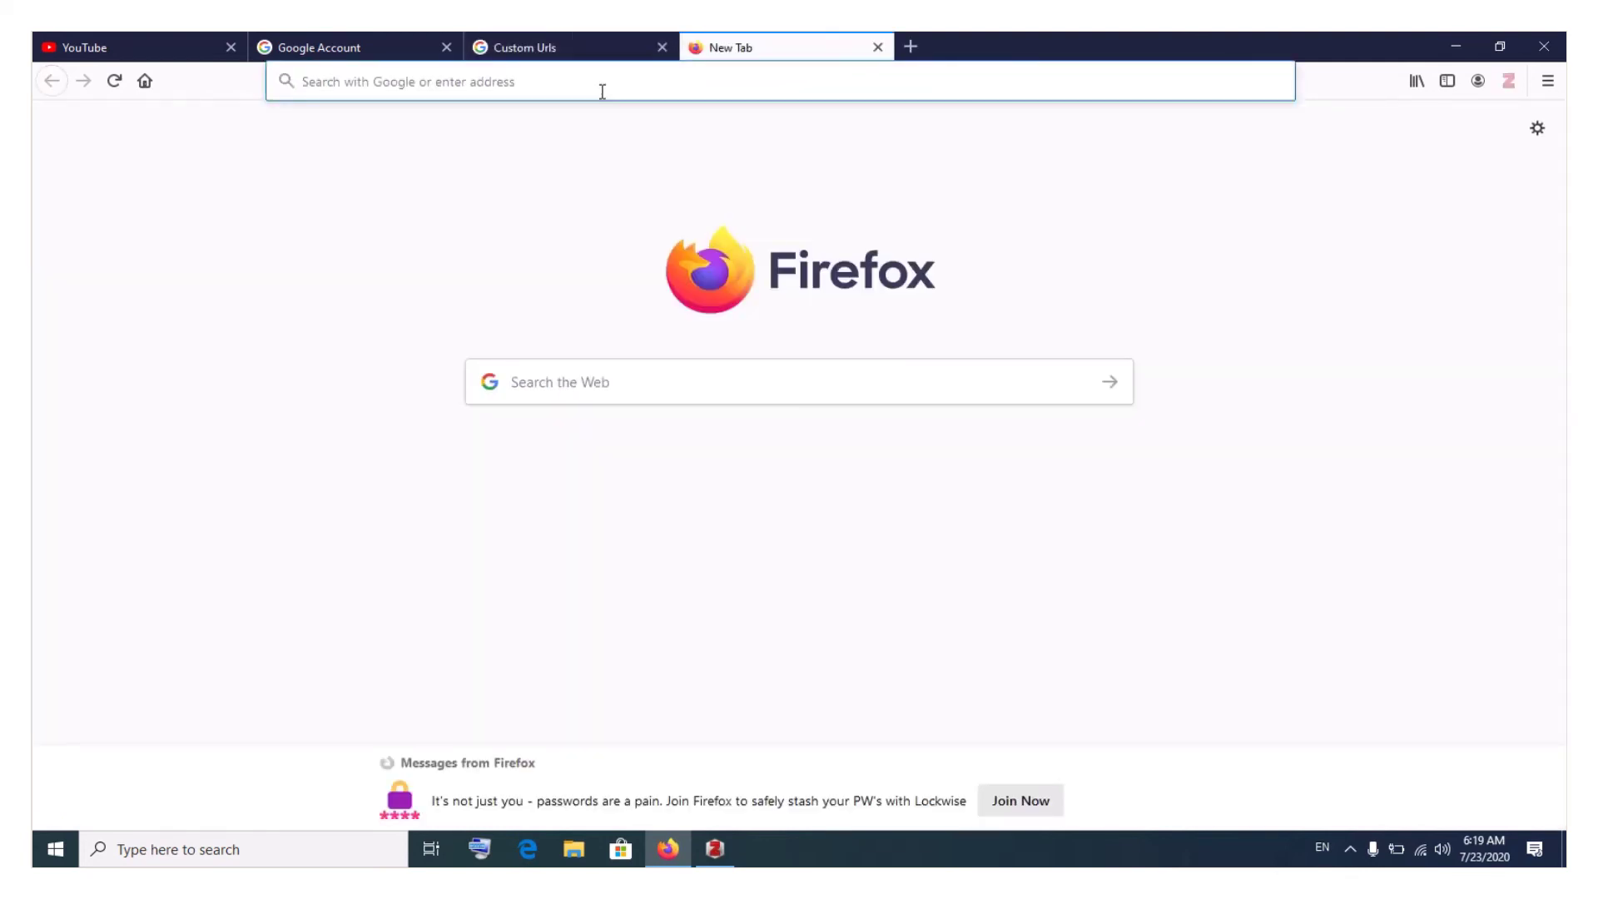
click(603, 89)
text(youtube.com/)
key(Return)
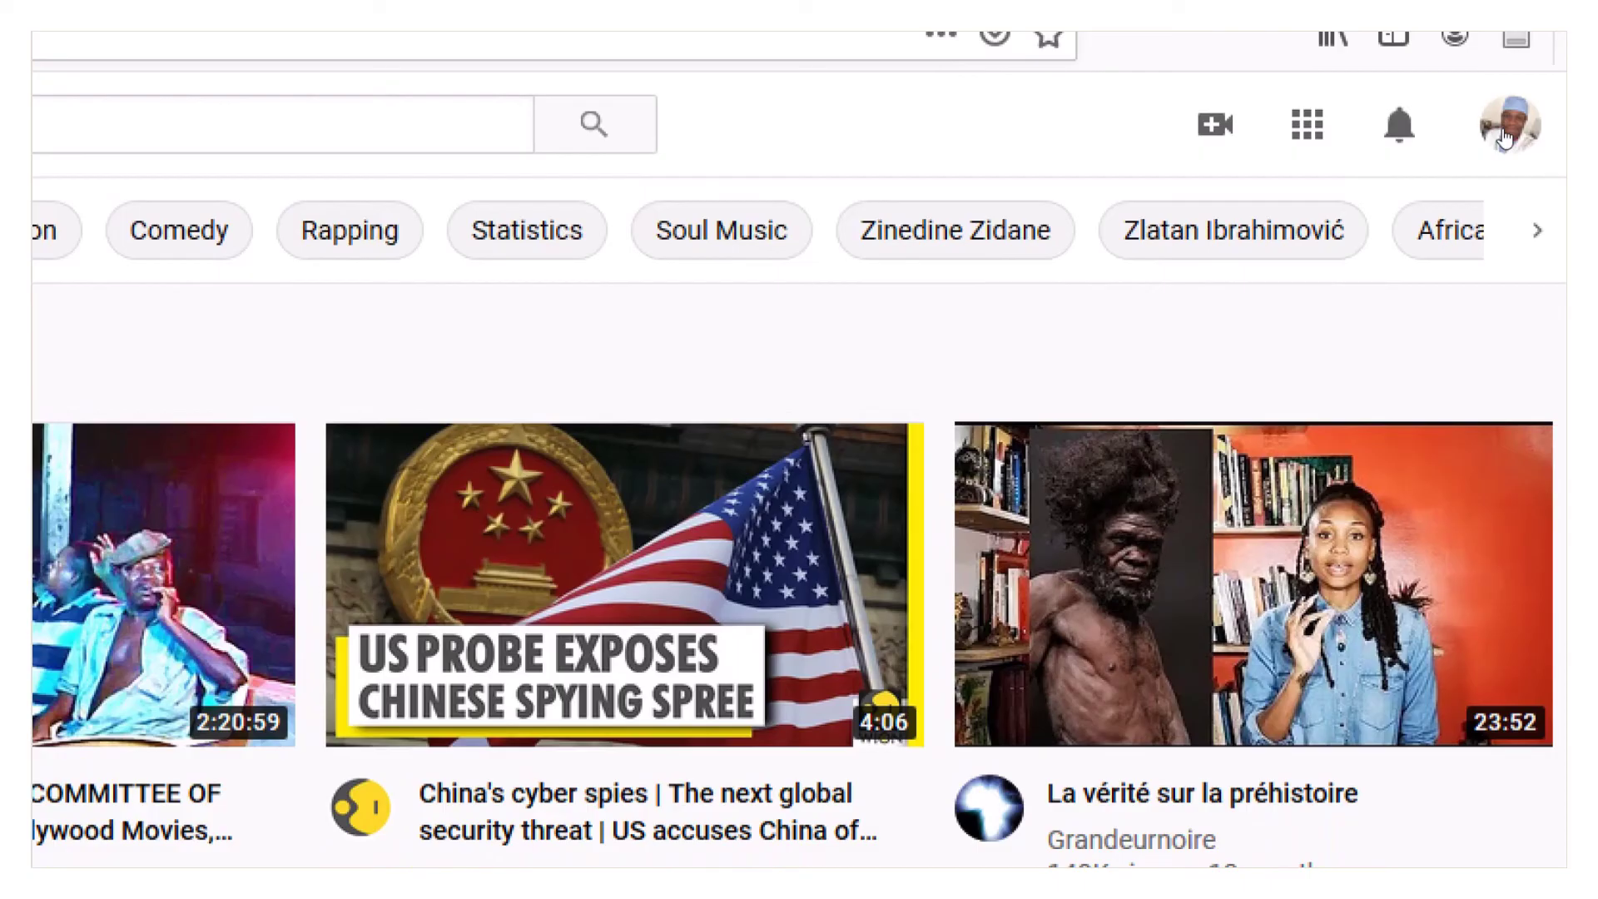
- Open the Account section of the YouTube settings and go to the channel's status and features page
click(1506, 137)
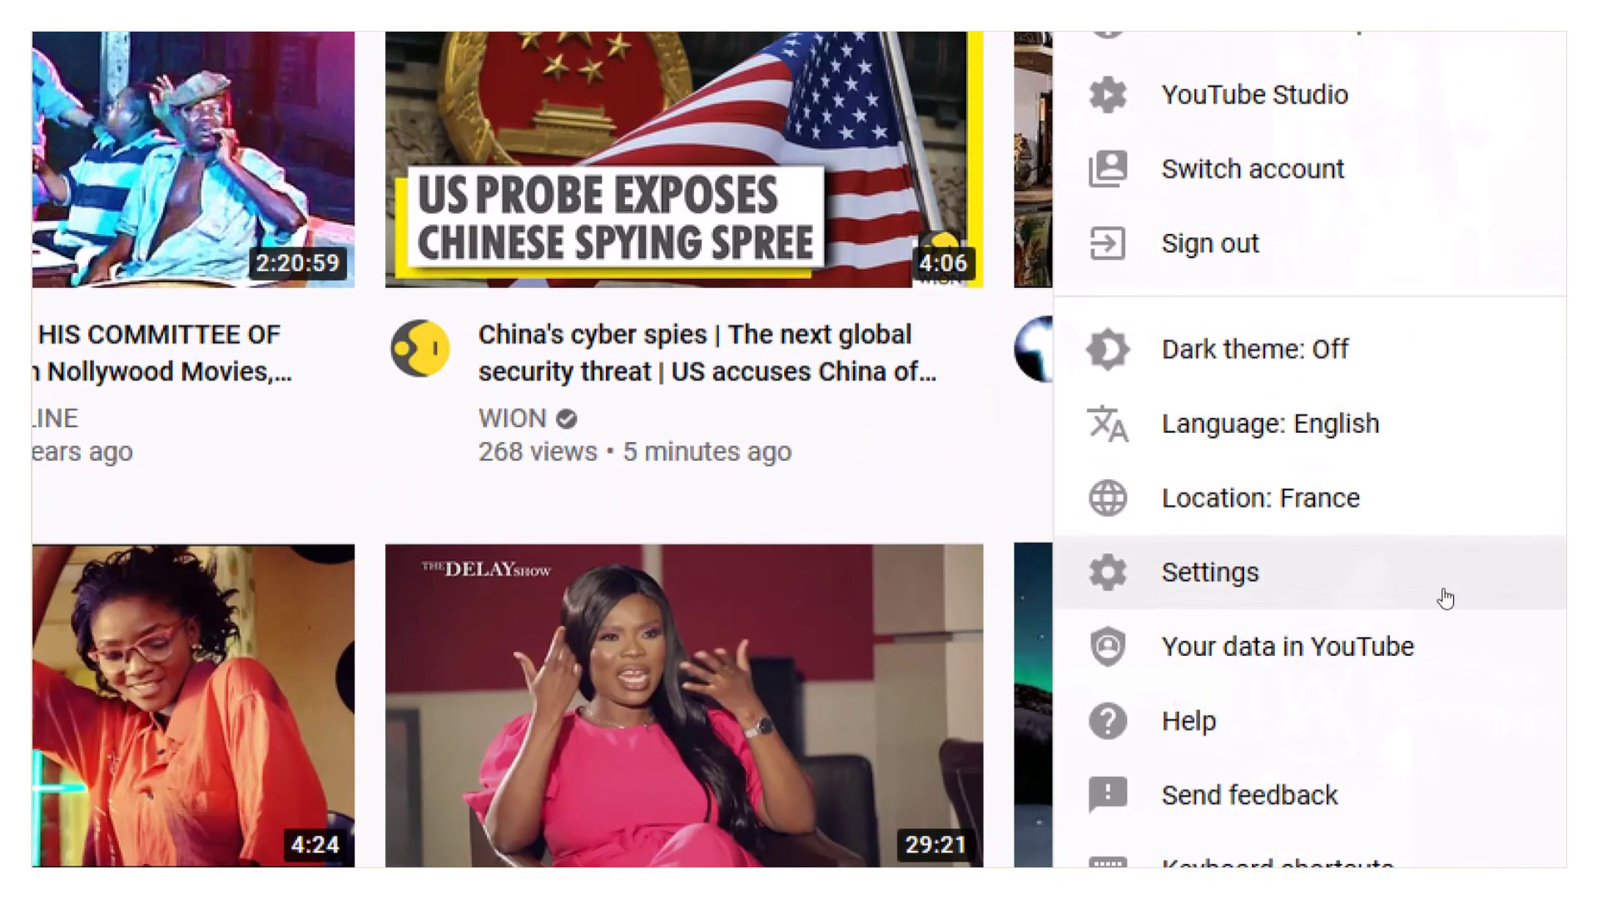
click(1424, 766)
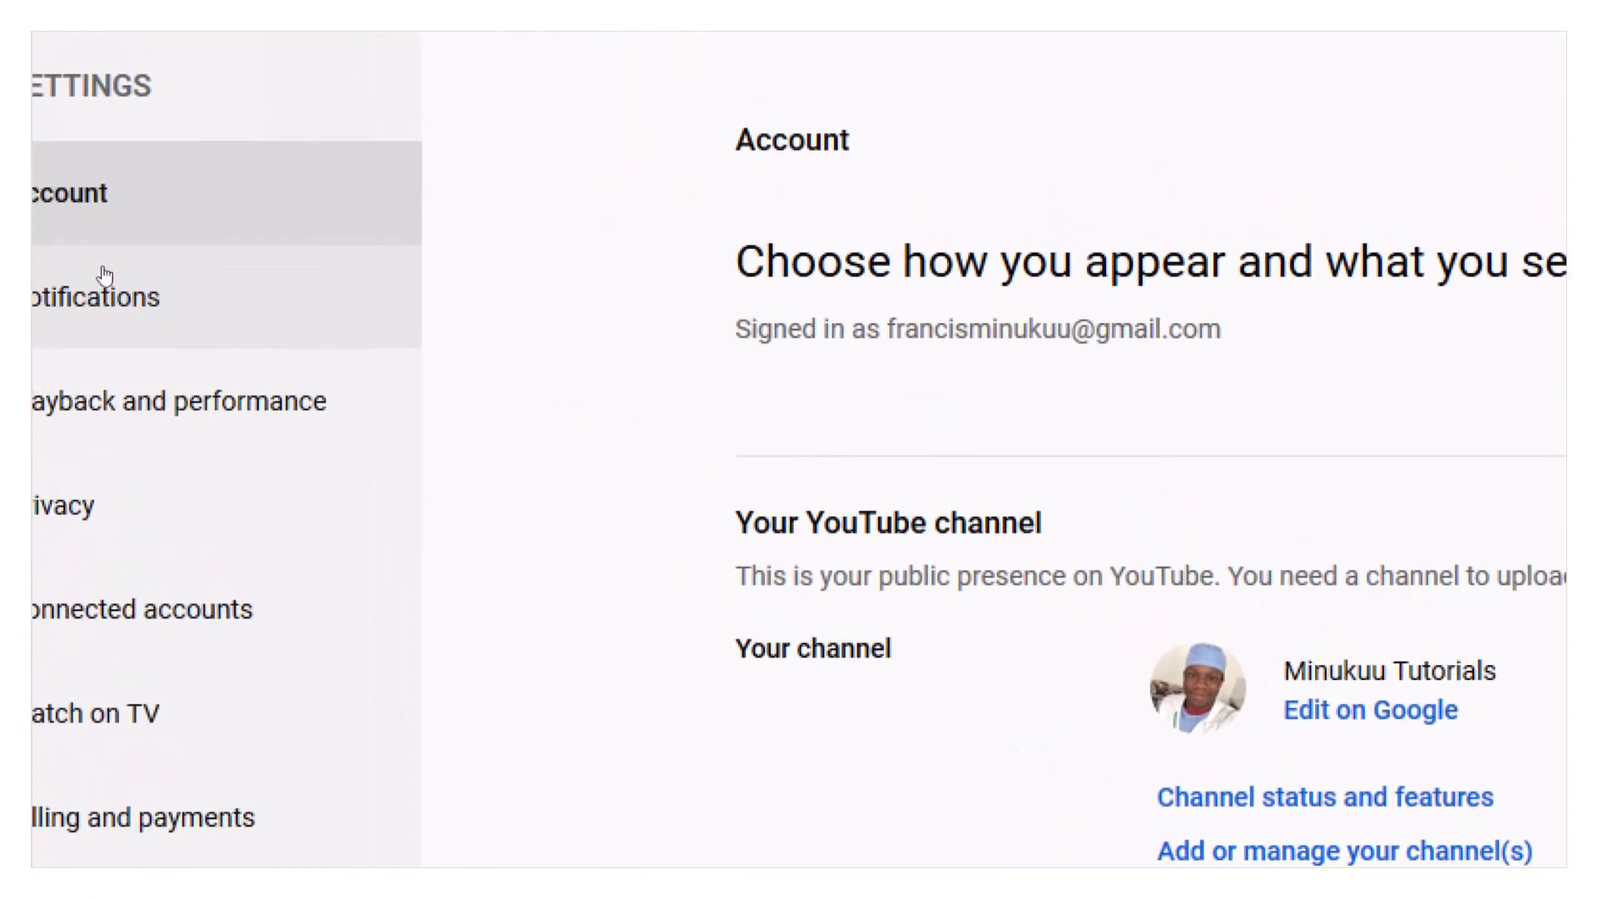
click(42, 200)
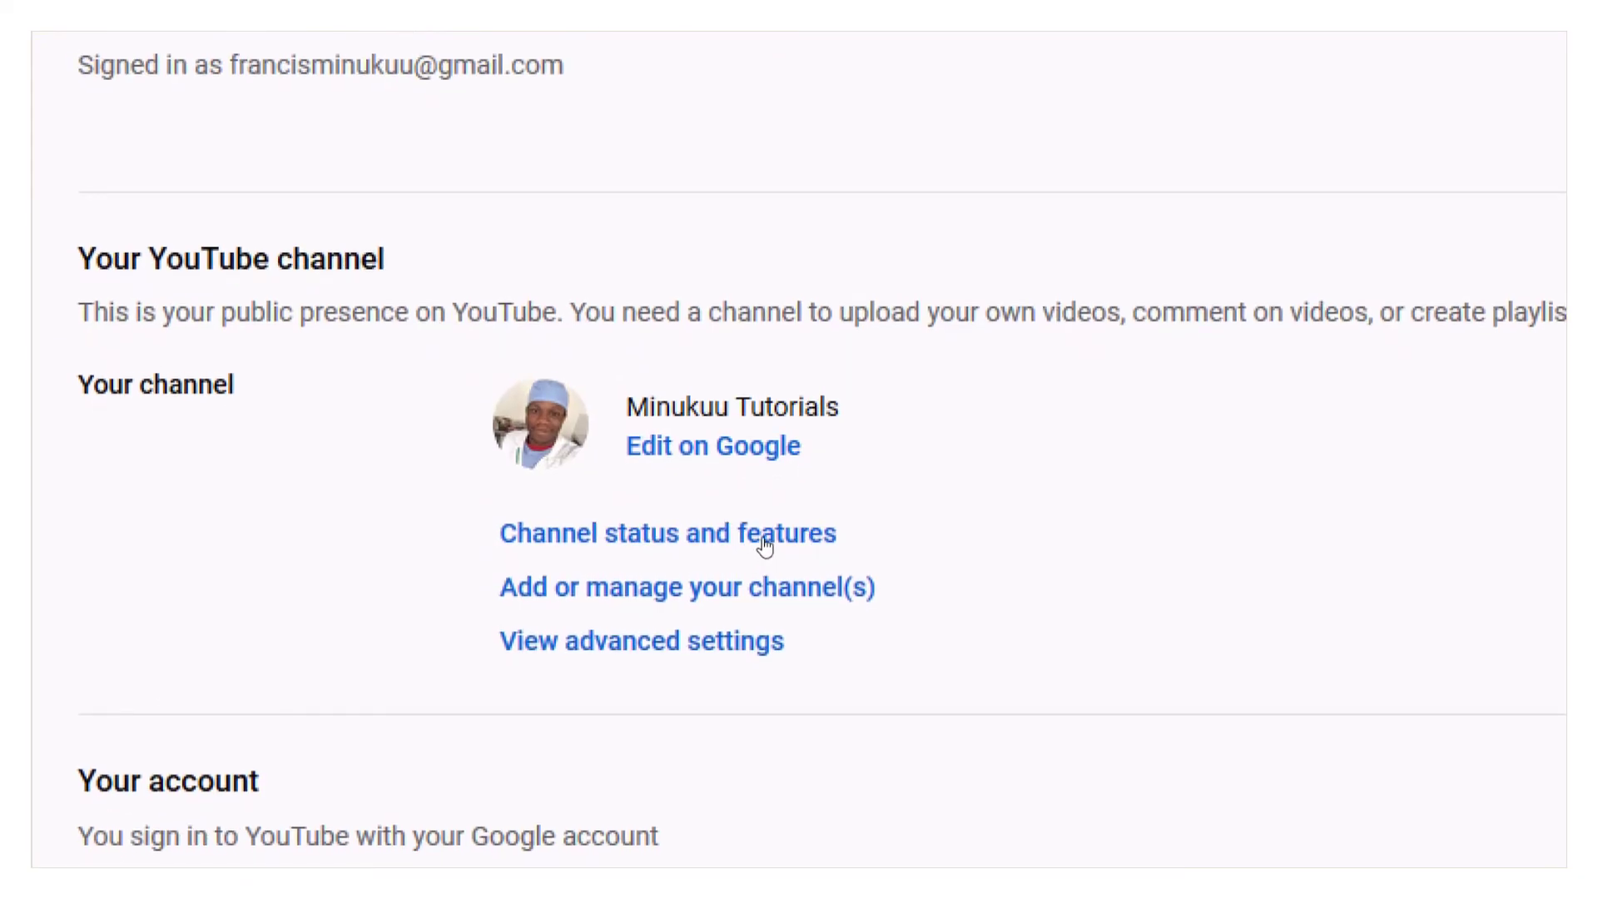
click(765, 537)
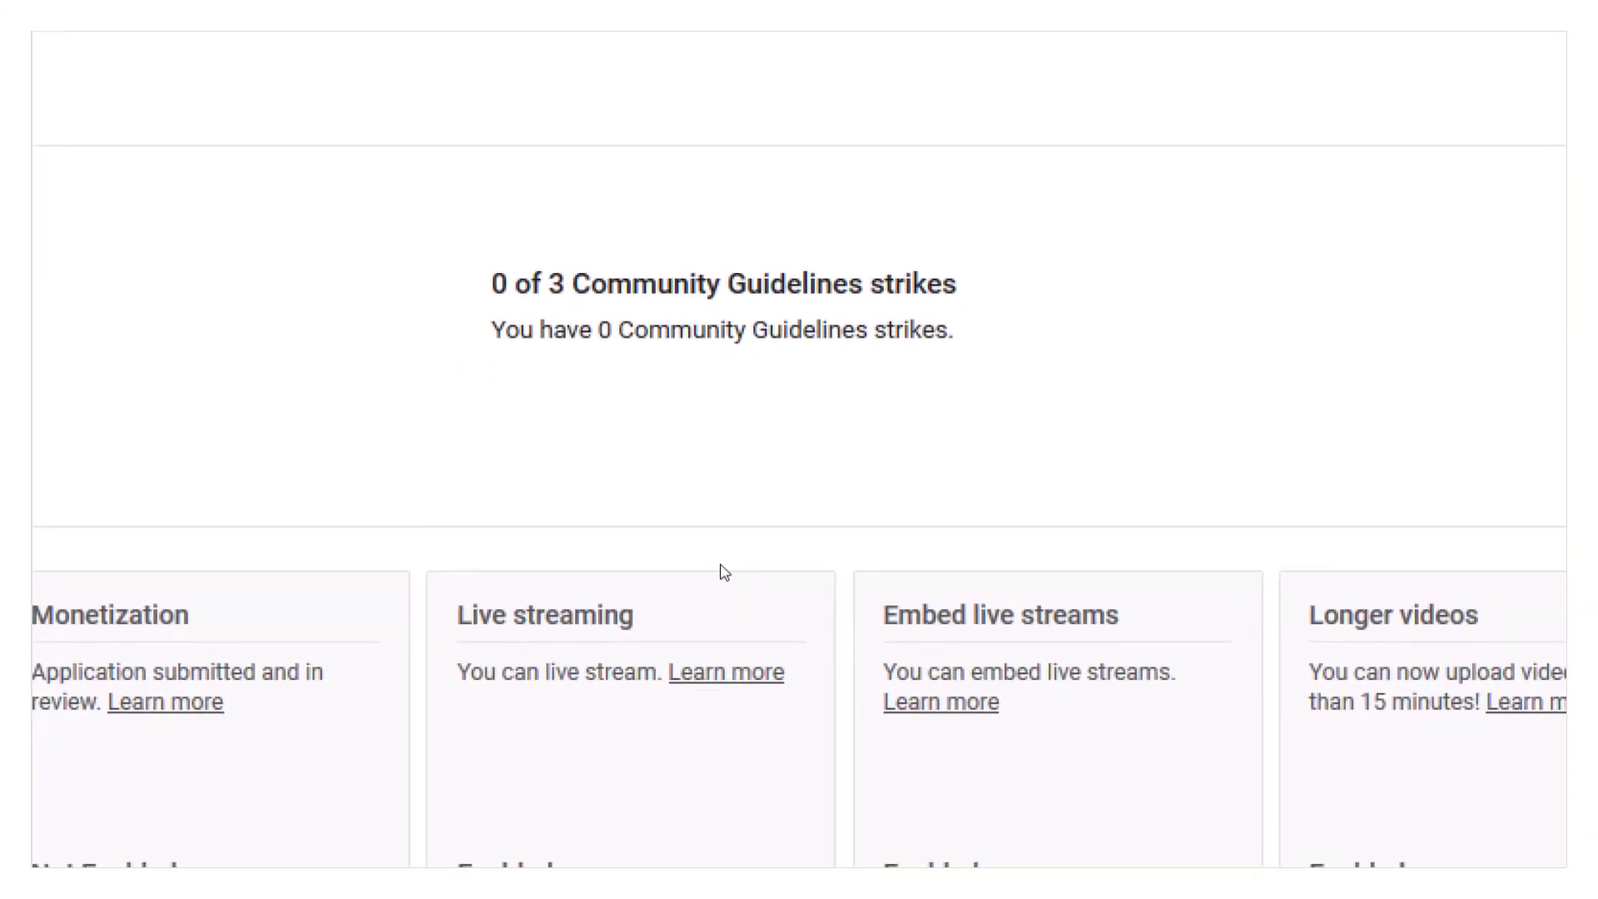